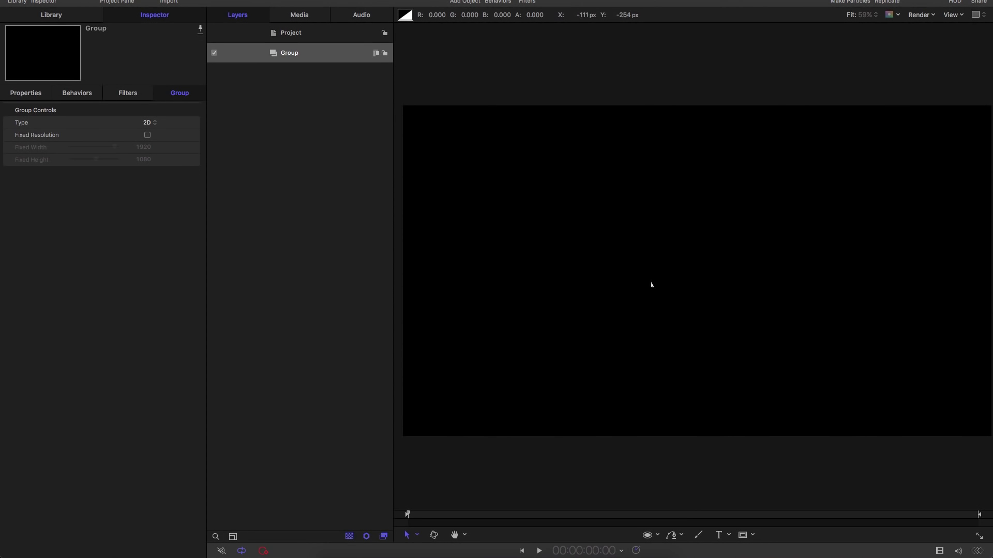
# - Create a text layer reading TEXT, SEQUENCE, BEHAVIOR on three lines
pyautogui.click(719, 536)
pyautogui.click(523, 194)
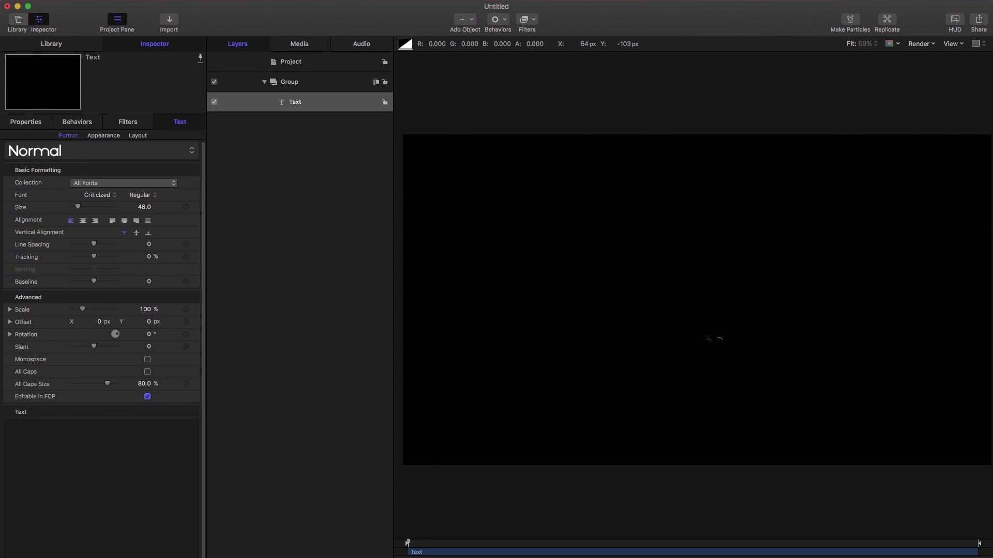
pyautogui.write('TEXT')
pyautogui.press('Return')
pyautogui.write('SEQUENCE')
pyautogui.press('Return')
pyautogui.write('BEHAVIOR')
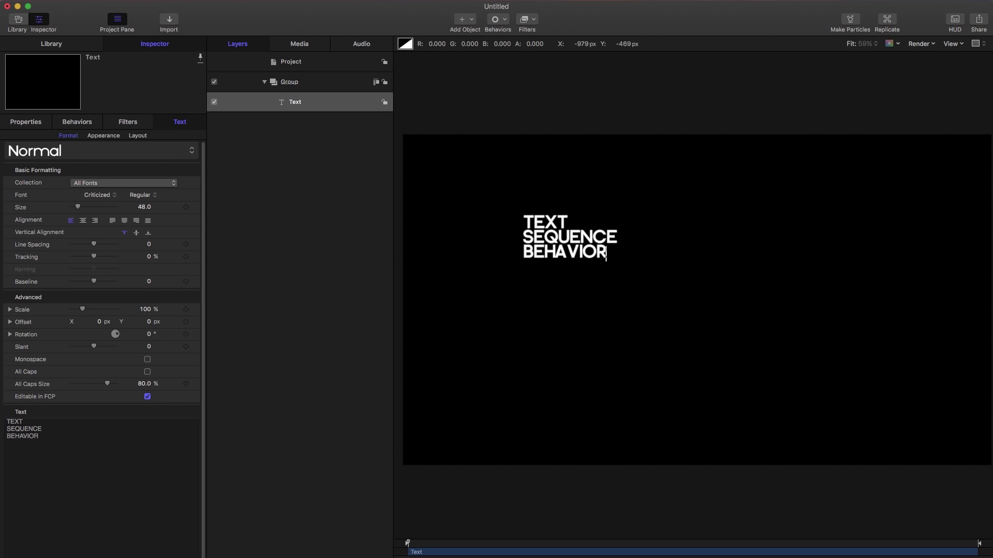
# - Centre-align and centre the title, set size 270 and raise the baseline to 163
pyautogui.press('super+a')
pyautogui.click(83, 221)
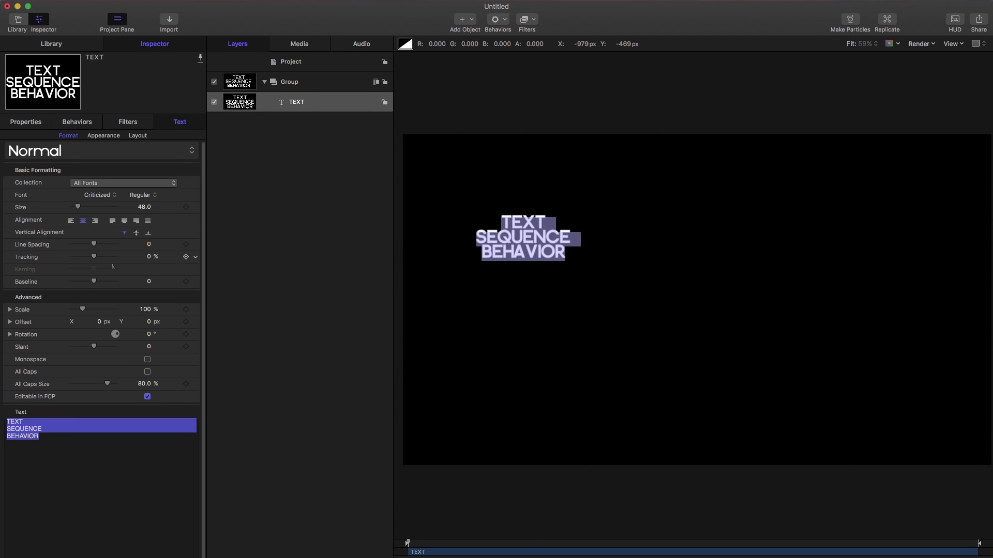
pyautogui.click(26, 122)
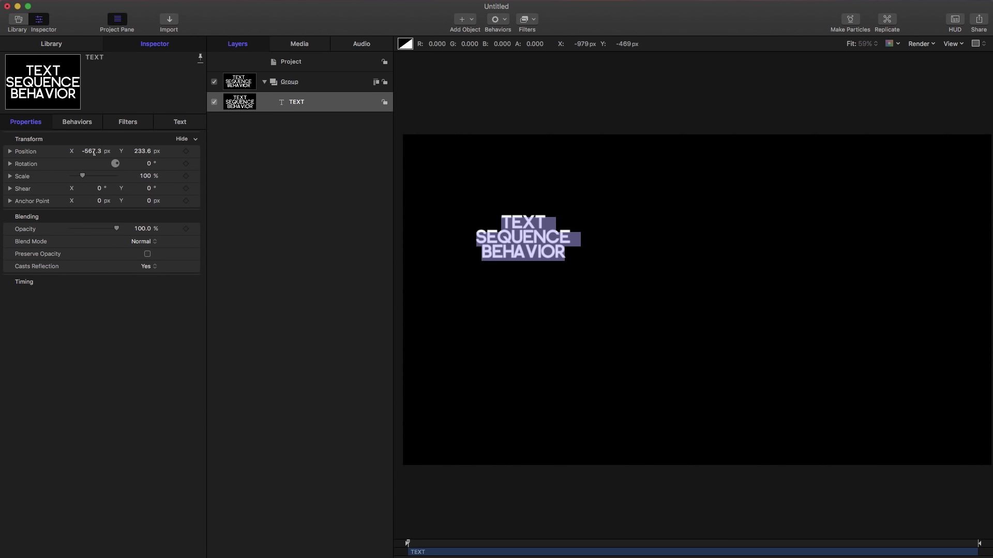
pyautogui.click(183, 138)
pyautogui.click(180, 122)
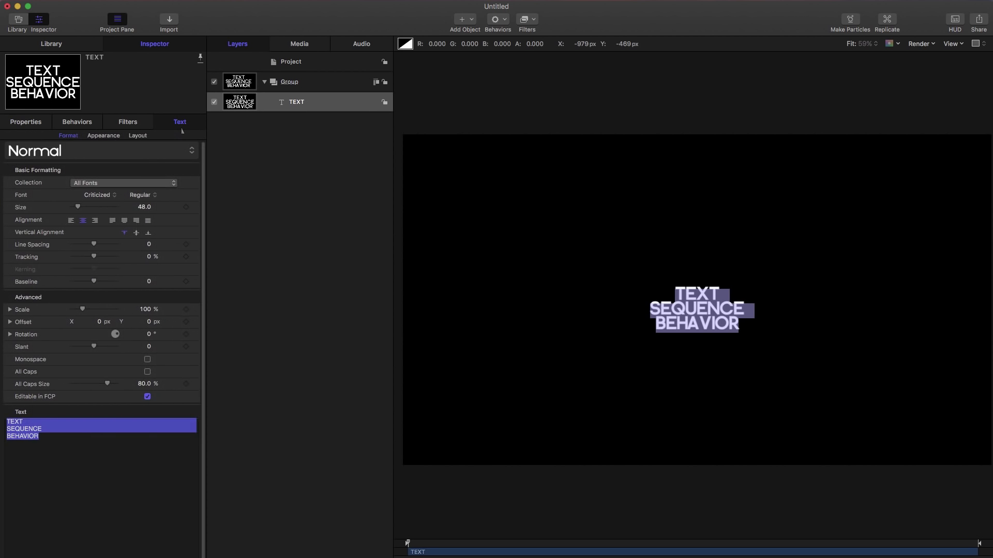
pyautogui.moveTo(143, 208); pyautogui.dragTo(150, 216)
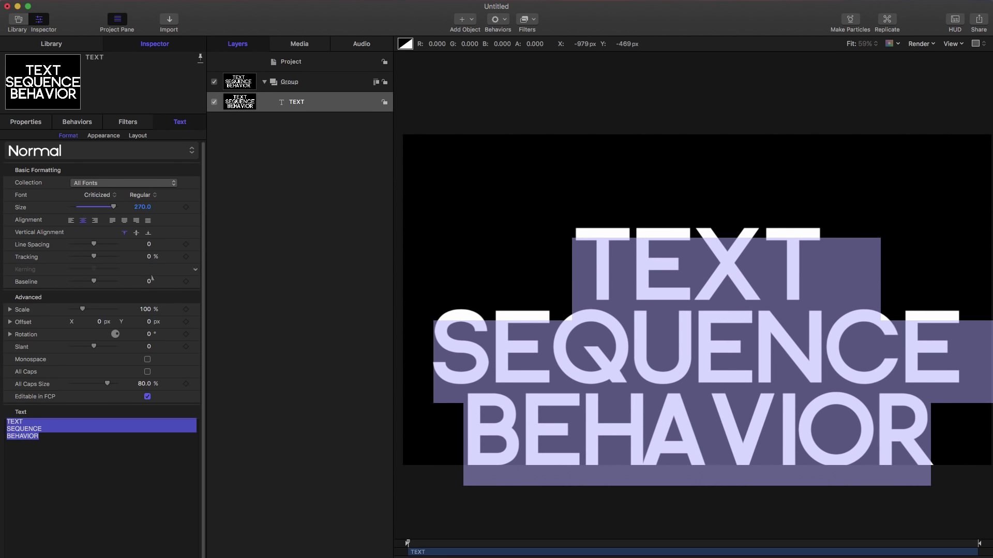
pyautogui.moveTo(149, 282); pyautogui.dragTo(151, 282)
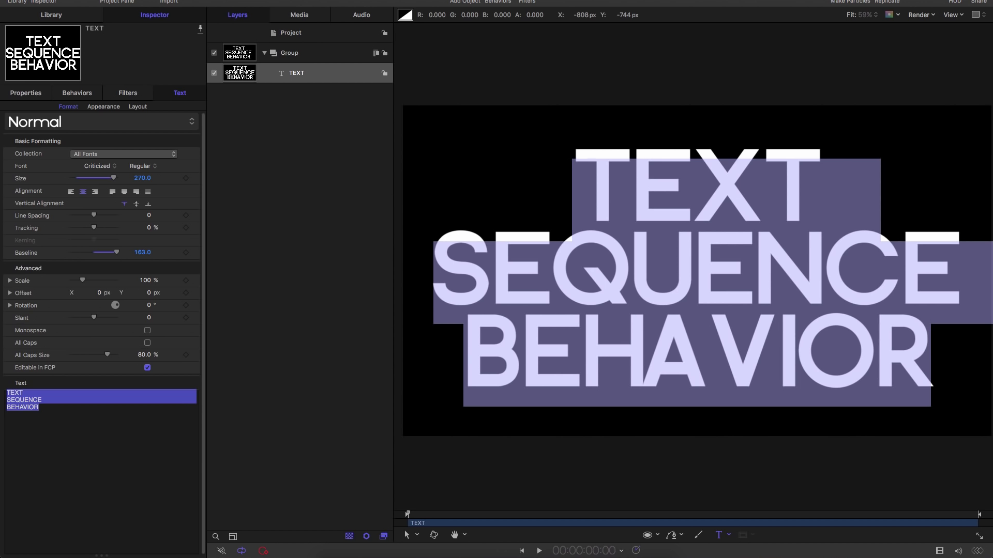
pyautogui.click(406, 534)
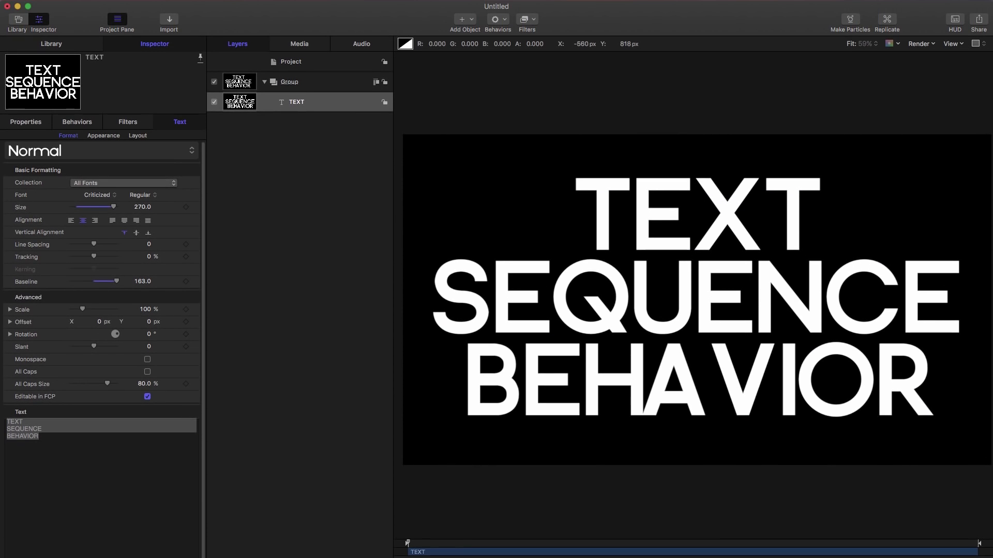
# - Add a Text-Basic Sequence Text behaviour whose Face Color parameter is set to yellow
pyautogui.click(497, 20)
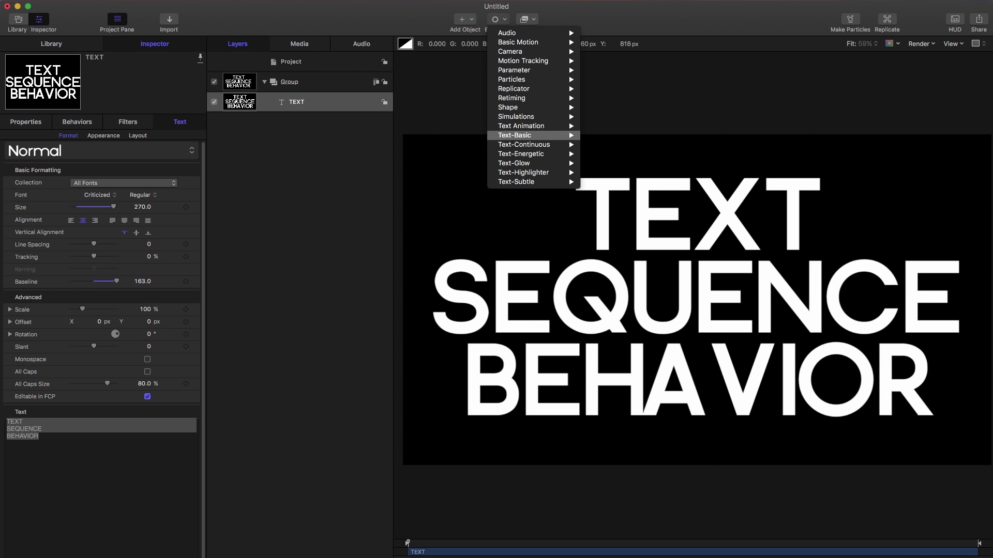
pyautogui.click(614, 135)
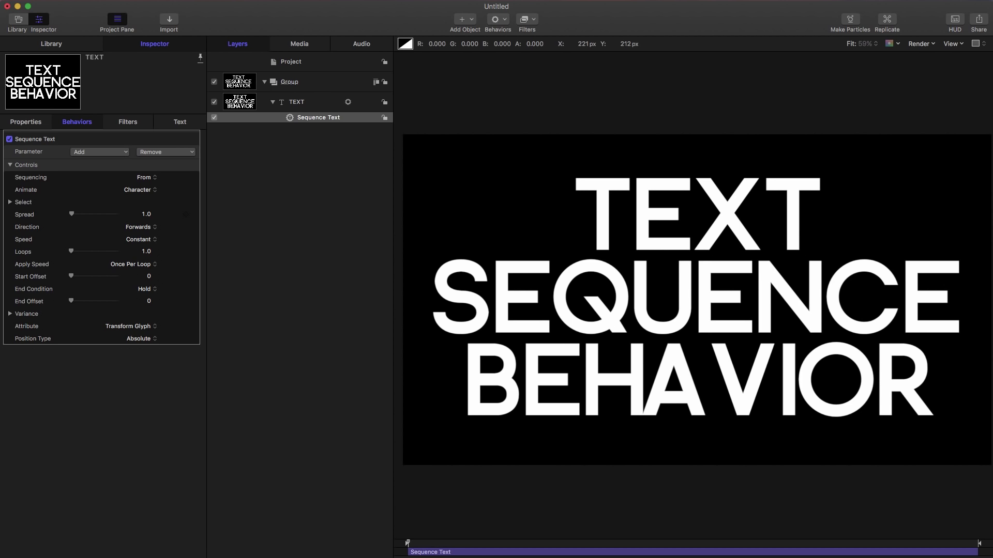
pyautogui.click(107, 152)
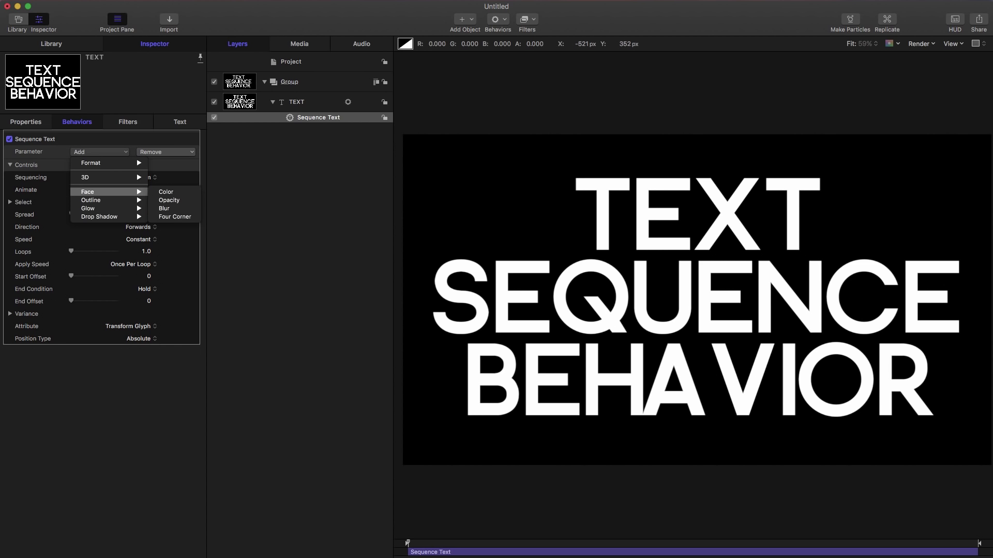
pyautogui.click(166, 192)
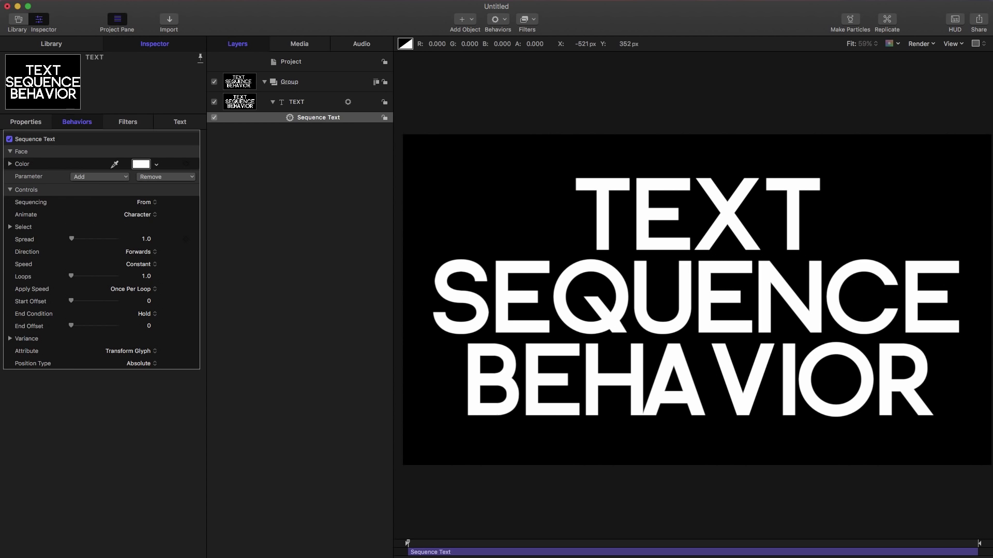
pyautogui.click(141, 164)
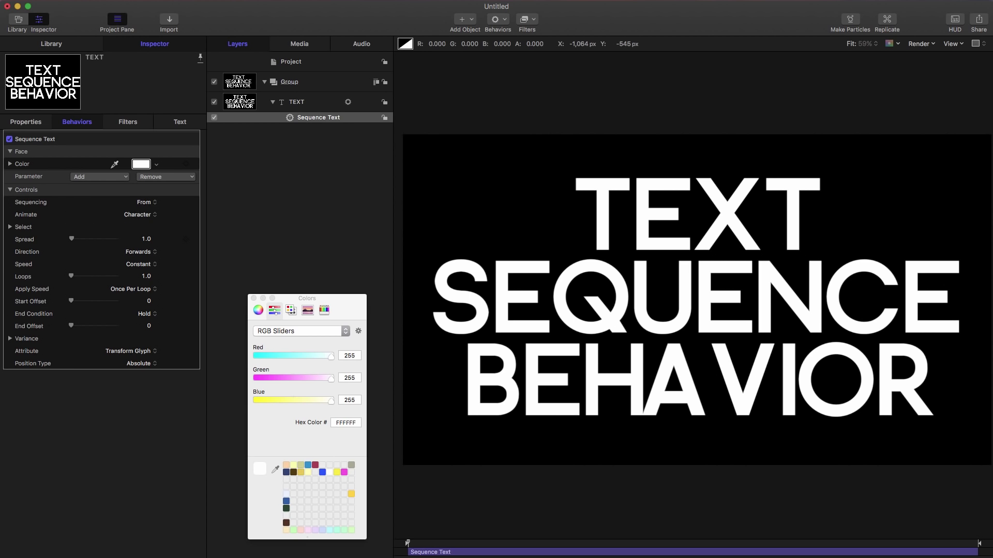
pyautogui.click(337, 472)
pyautogui.click(253, 298)
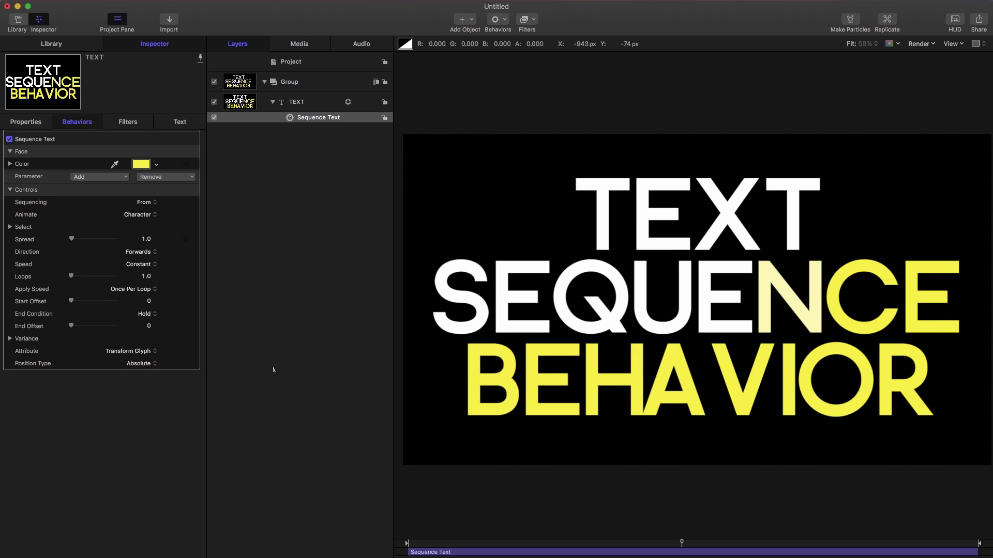
# - Set the sequence speed to Custom at 50%
pyautogui.click(138, 265)
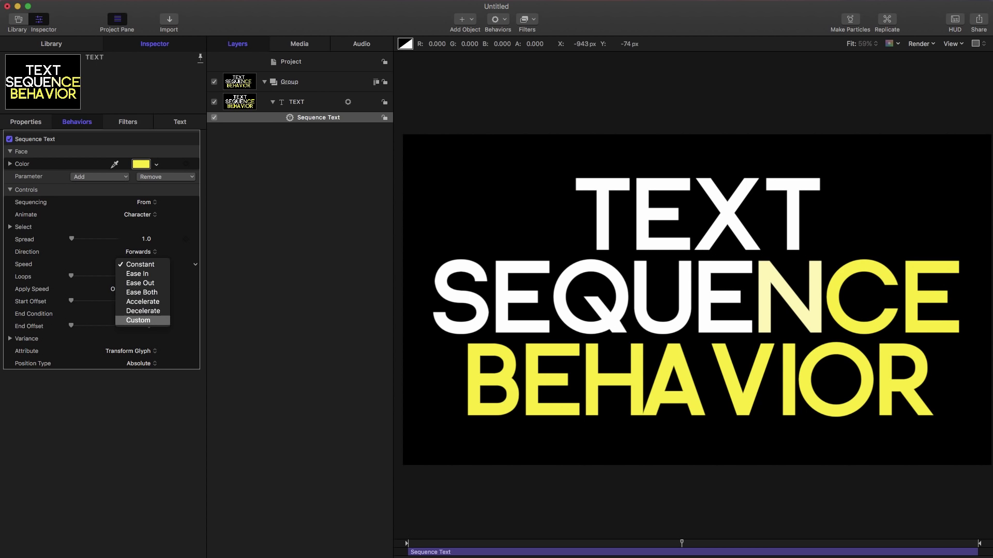
pyautogui.click(138, 320)
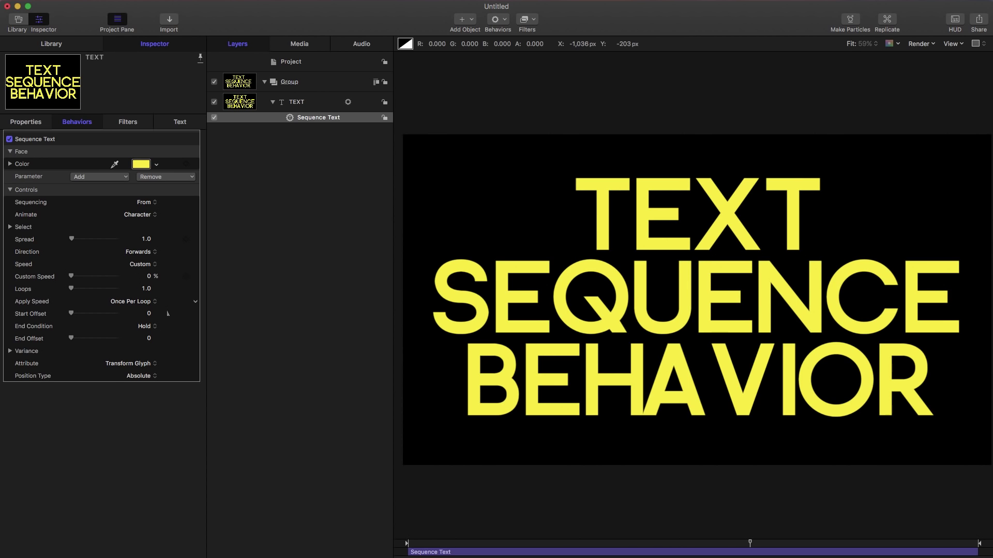
pyautogui.click(149, 276)
pyautogui.write('50')
pyautogui.press('Return')
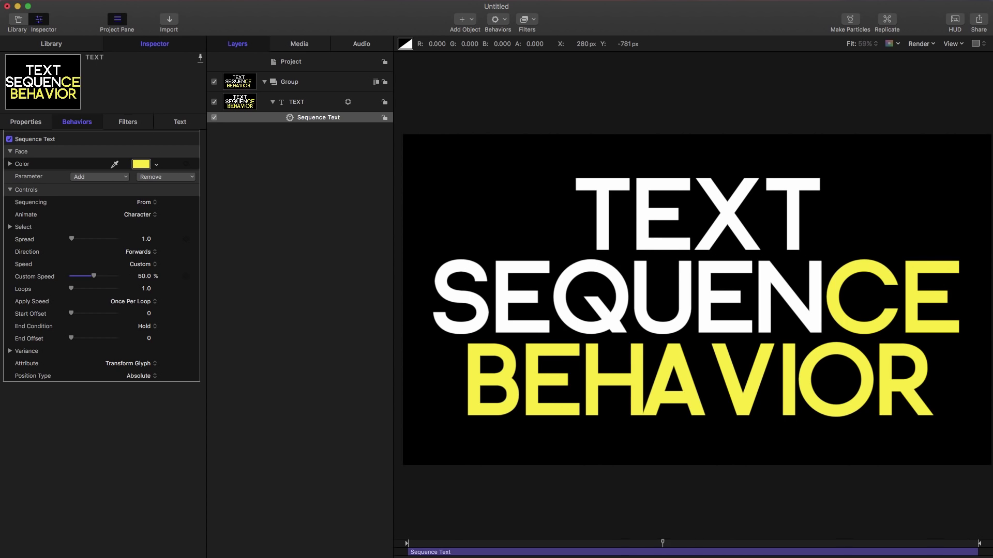
# - Adjust the custom speed and spread, ending with spread 15 and custom speed 0%
pyautogui.moveTo(117, 276)
pyautogui.moveTo(143, 276); pyautogui.dragTo(138, 276)
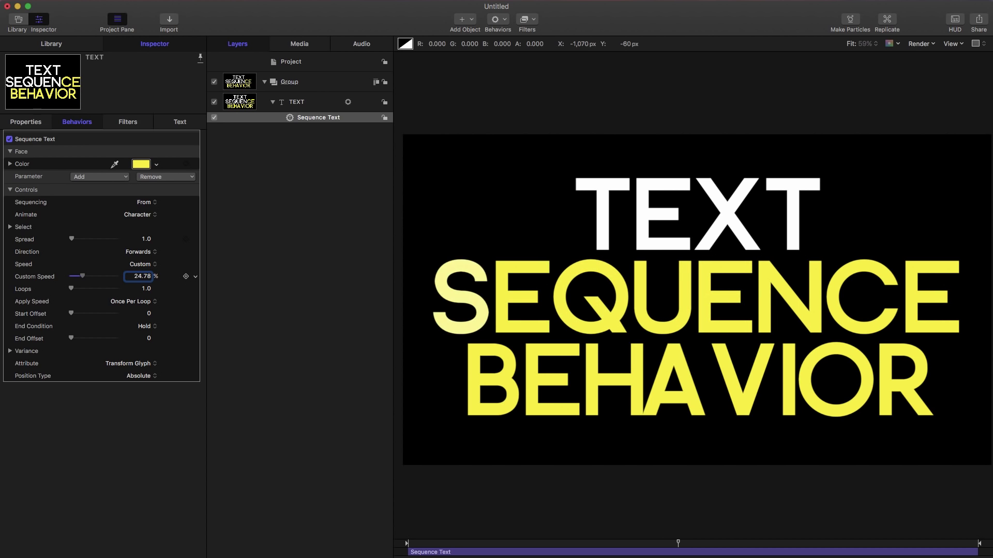
pyautogui.moveTo(138, 277)
pyautogui.mouseDown()
pyautogui.moveTo(122, 276)
pyautogui.moveTo(141, 276)
pyautogui.mouseUp()
pyautogui.moveTo(75, 248); pyautogui.dragTo(84, 248)
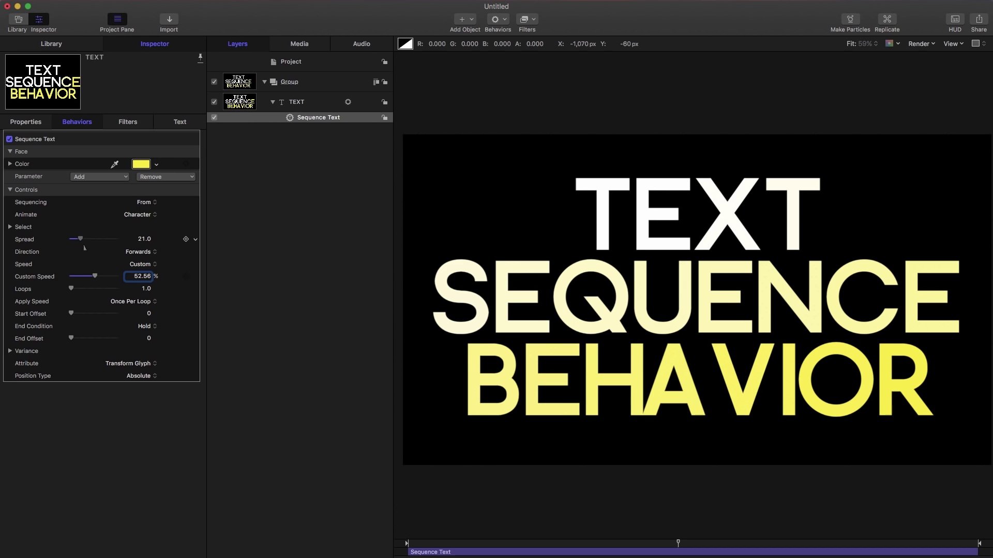
pyautogui.moveTo(85, 248); pyautogui.dragTo(93, 281)
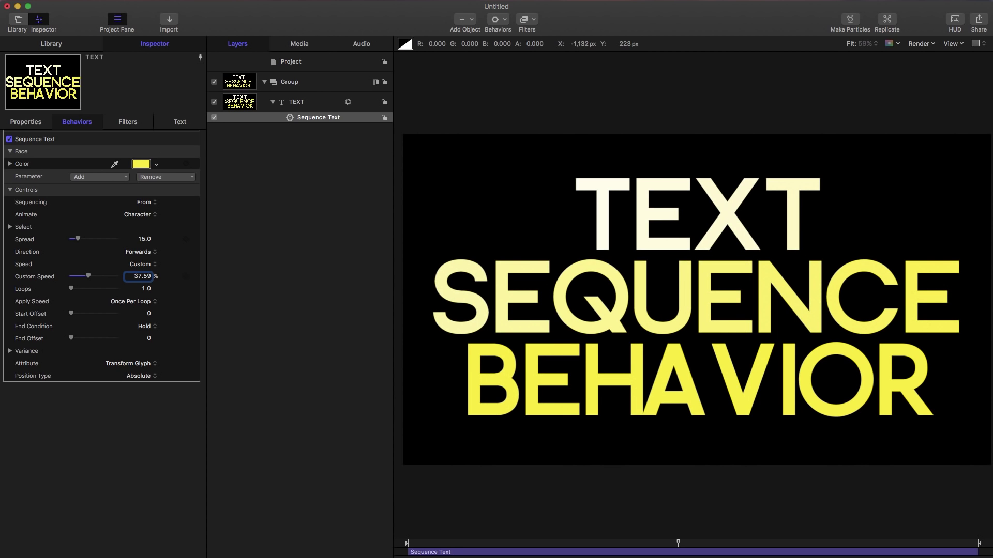
pyautogui.moveTo(92, 281); pyautogui.dragTo(71, 282)
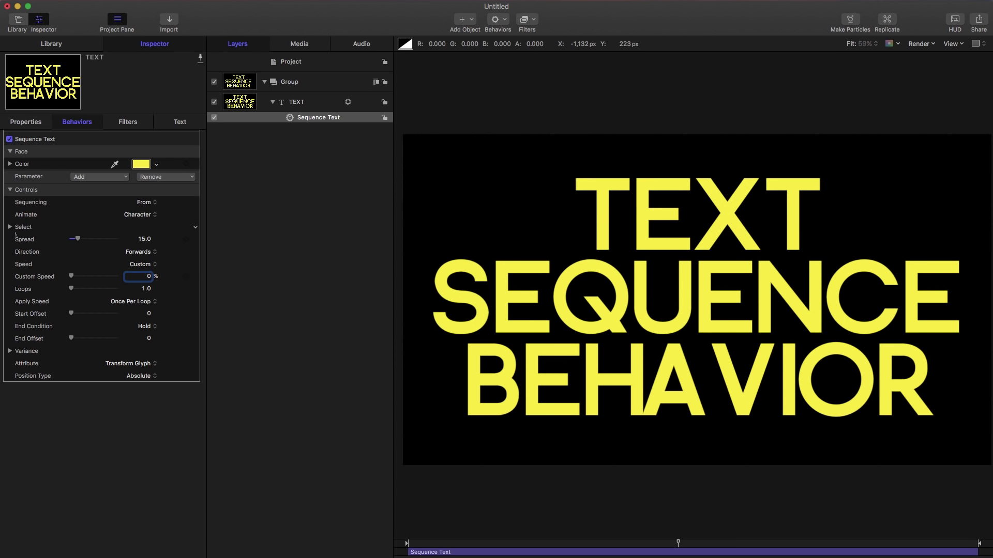
# - Set the selection spread to 0, range to Line, and End Index to 2
pyautogui.click(10, 227)
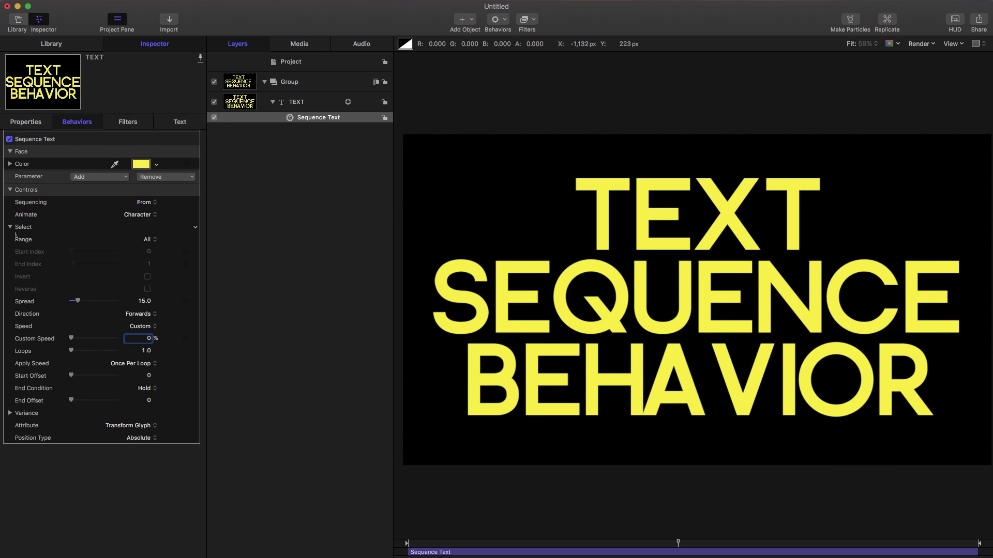
pyautogui.moveTo(82, 309); pyautogui.dragTo(67, 310)
pyautogui.click(148, 240)
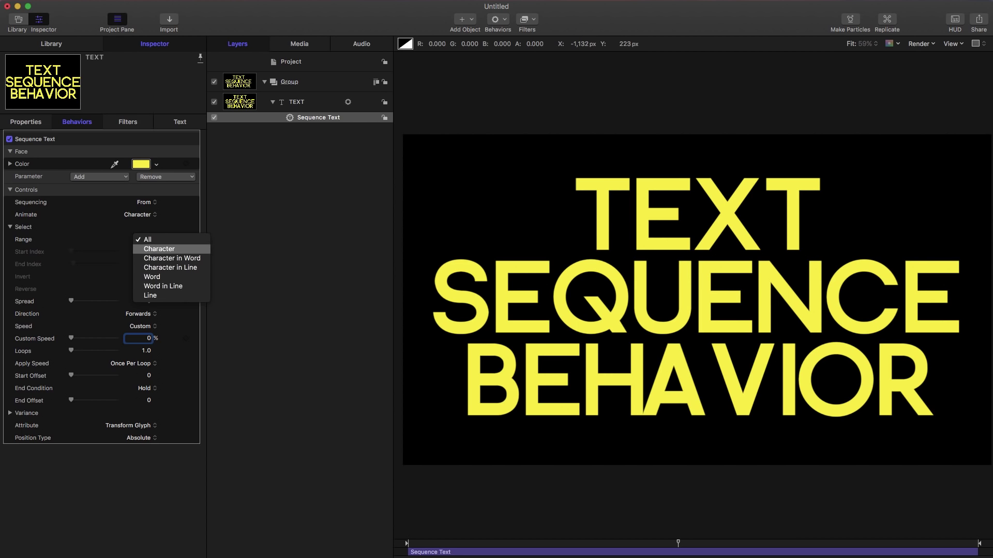
pyautogui.click(150, 295)
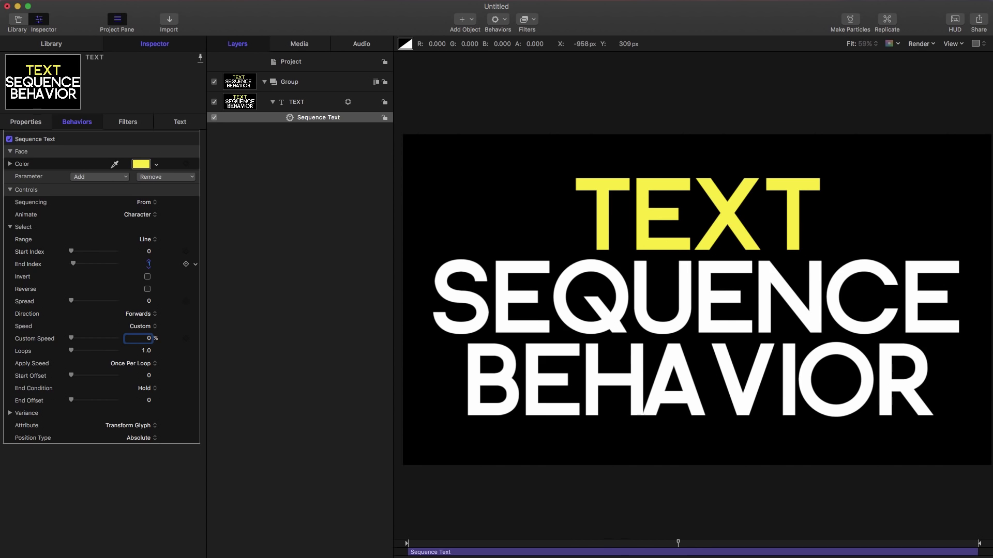
pyautogui.click(149, 264)
pyautogui.write('2')
pyautogui.press('Return')
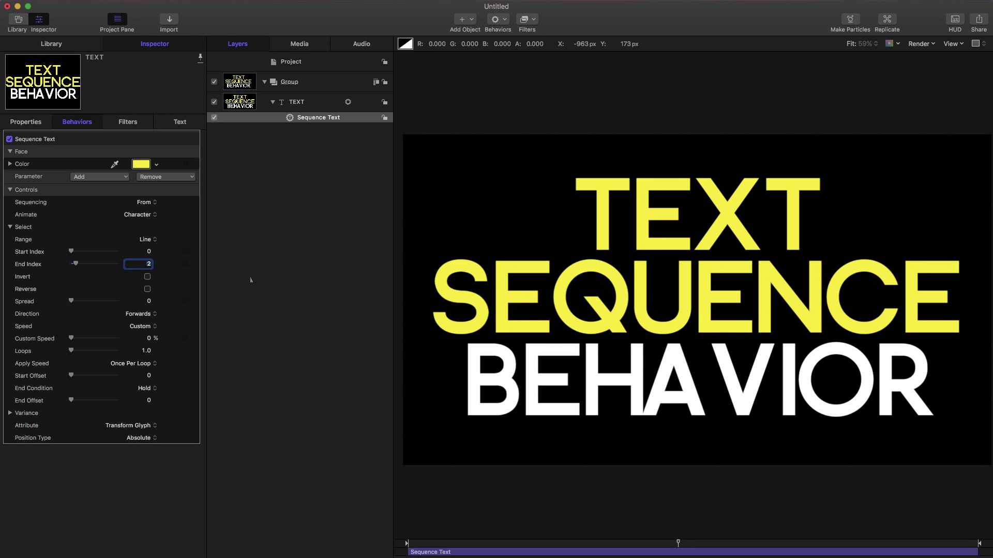
# - Switch the selection range to Character with End Index 14
pyautogui.click(145, 239)
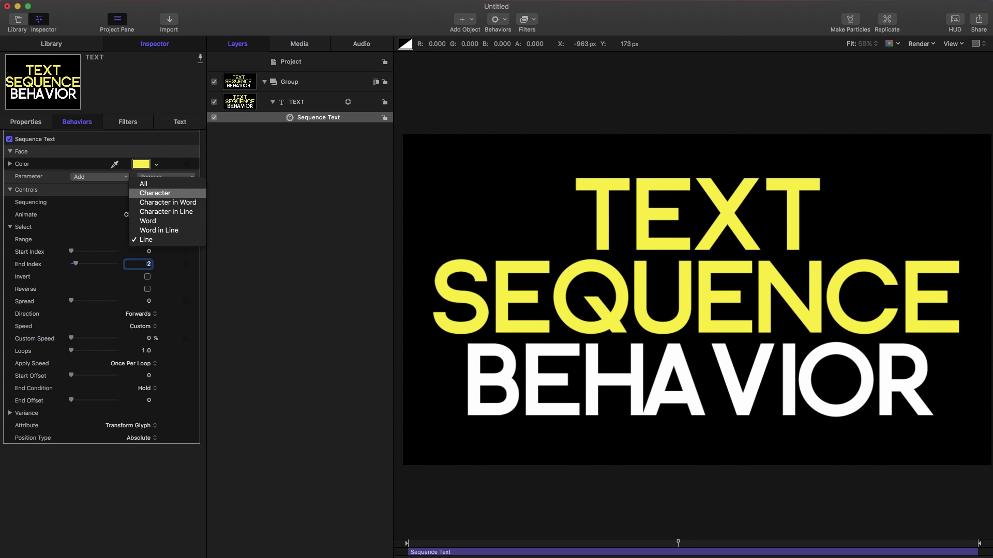
pyautogui.click(156, 193)
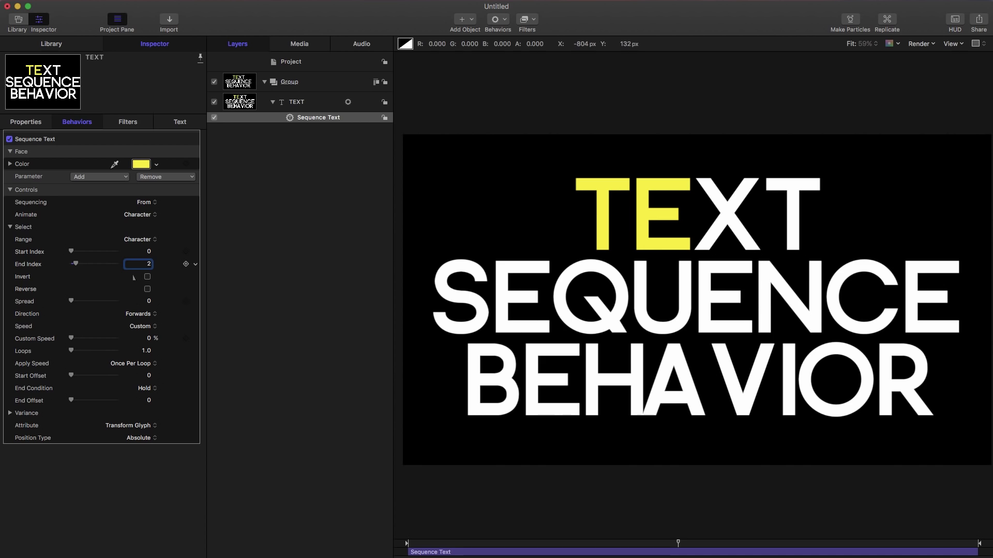
pyautogui.press('Up')
pyautogui.press('Up')
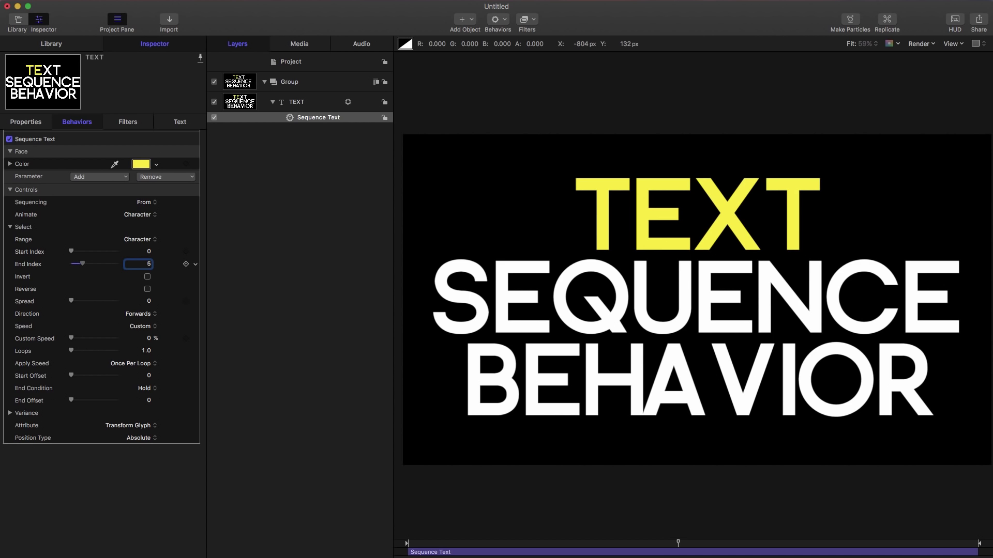
pyautogui.press('Up')
pyautogui.press('Up')
pyautogui.press('Up')
pyautogui.press('Up')
pyautogui.press('Up')
pyautogui.press('Up')
pyautogui.press('Up')
pyautogui.press('Up')
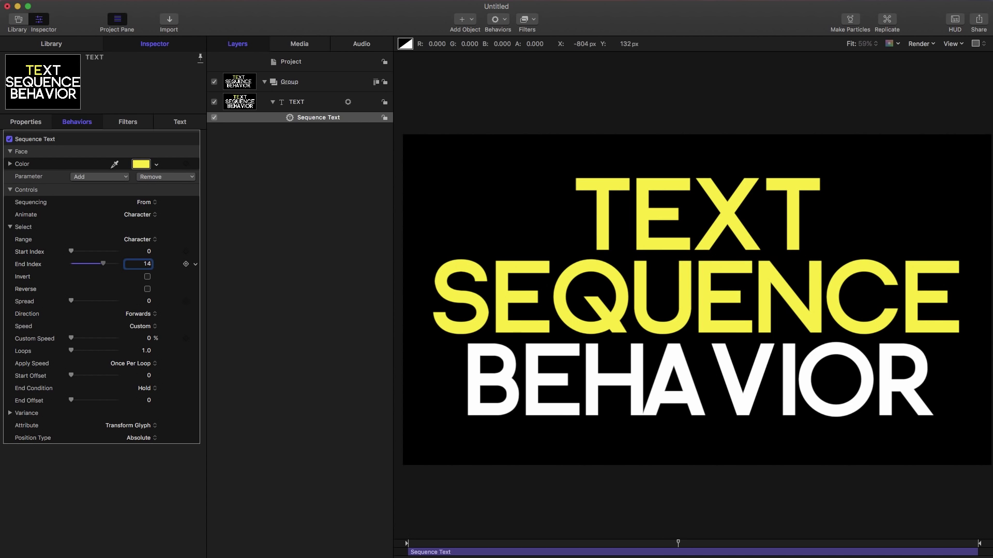
pyautogui.press('Down')
pyautogui.press('Down')
pyautogui.press('Down')
pyautogui.press('Up')
pyautogui.press('Up')
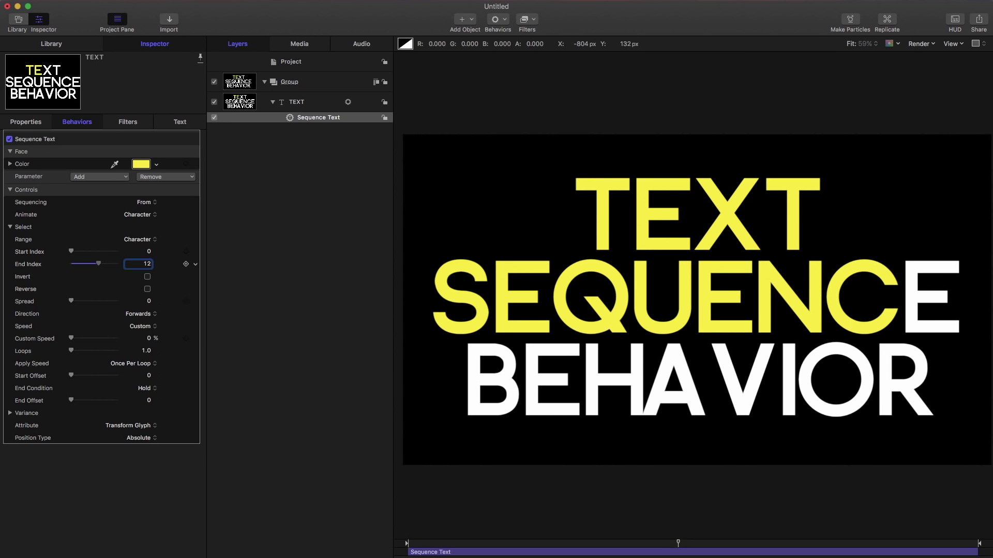
pyautogui.press('Up')
pyautogui.press('Return')
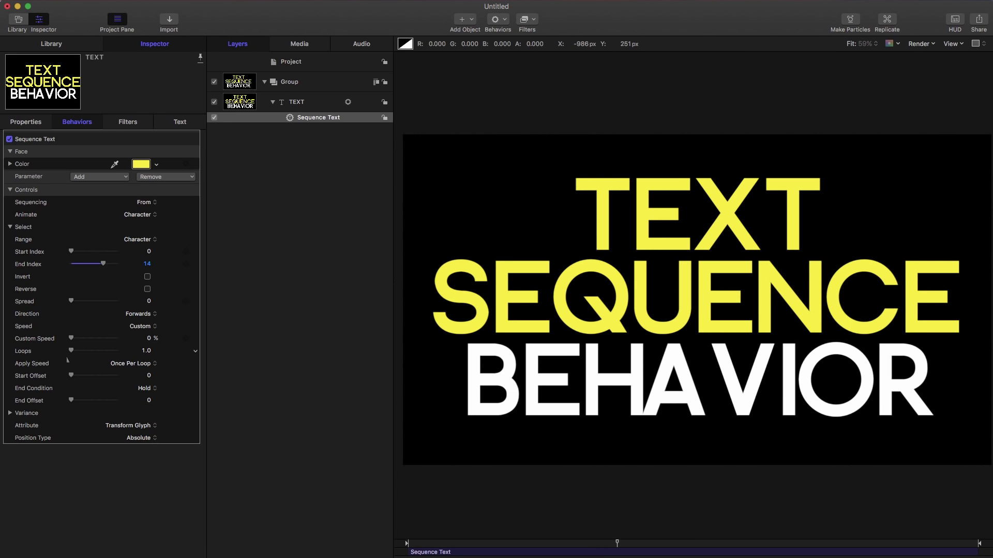
# - Adjust the start index and test the Invert and Reverse toggles
pyautogui.moveTo(77, 261); pyautogui.dragTo(86, 263)
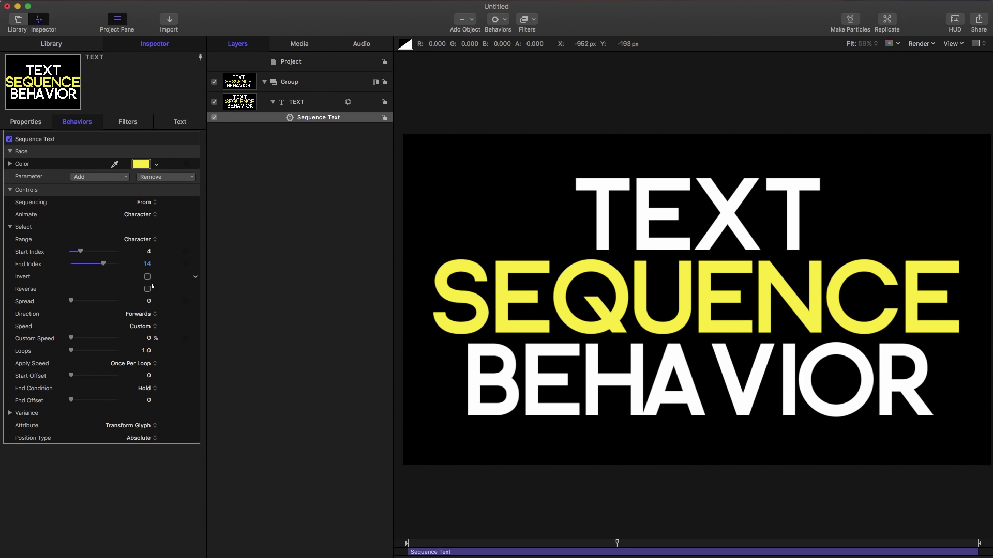
pyautogui.click(147, 276)
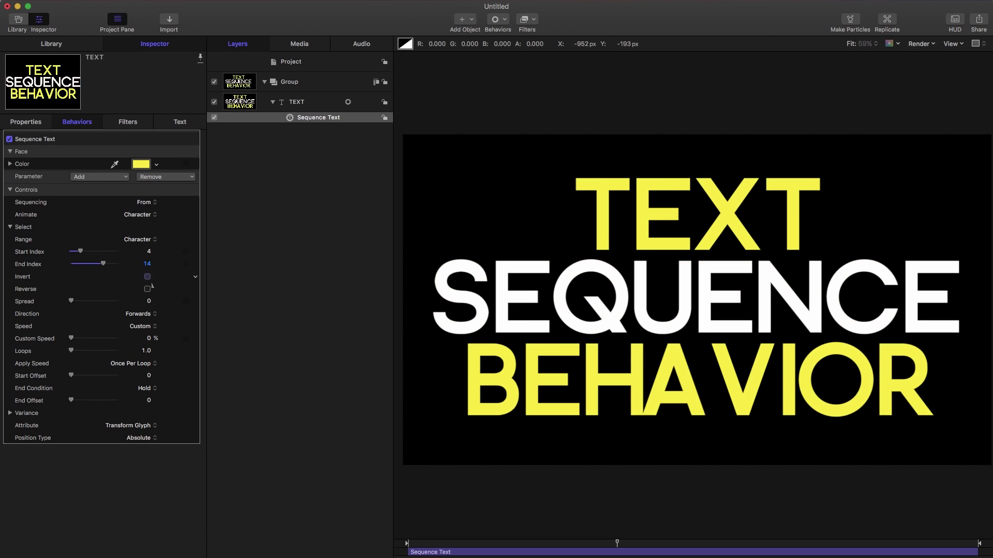
pyautogui.click(148, 277)
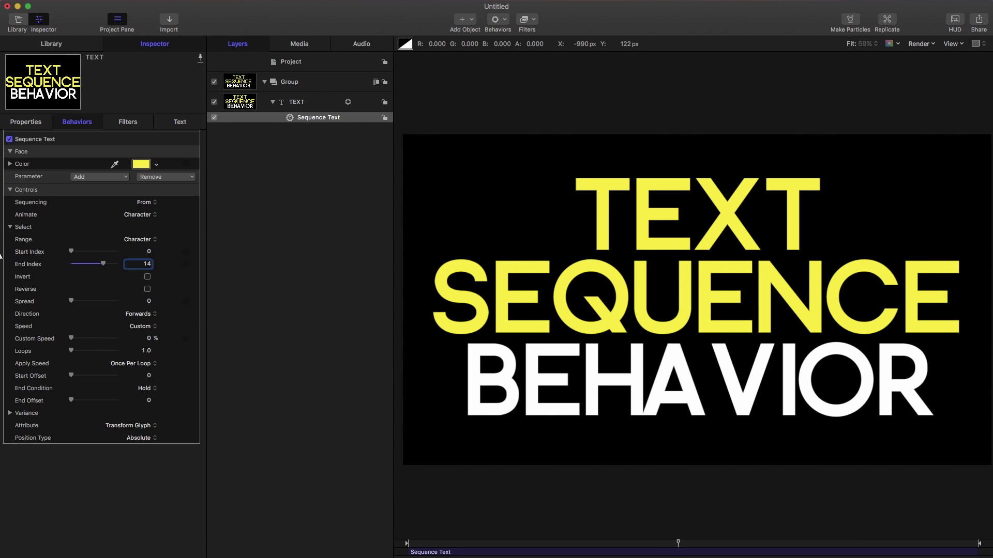
# - Set direction to Random, End Index to 17, and custom speed to about 41.59%
pyautogui.click(138, 314)
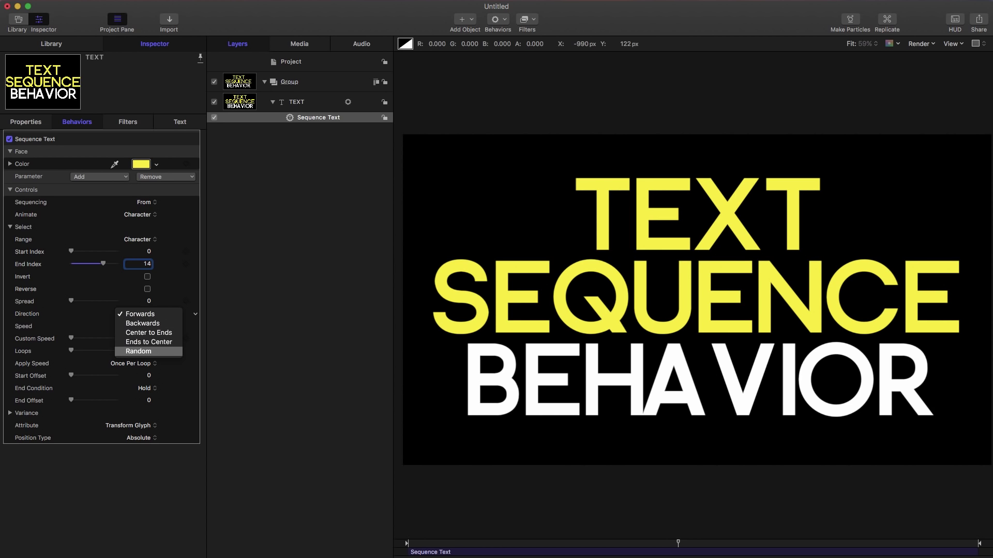
pyautogui.click(139, 351)
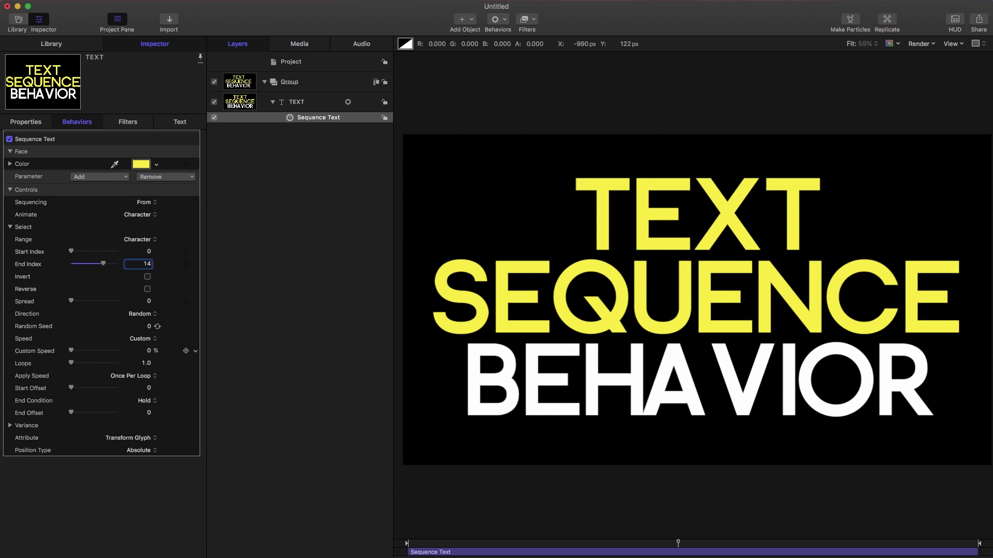
pyautogui.moveTo(147, 351); pyautogui.dragTo(144, 351)
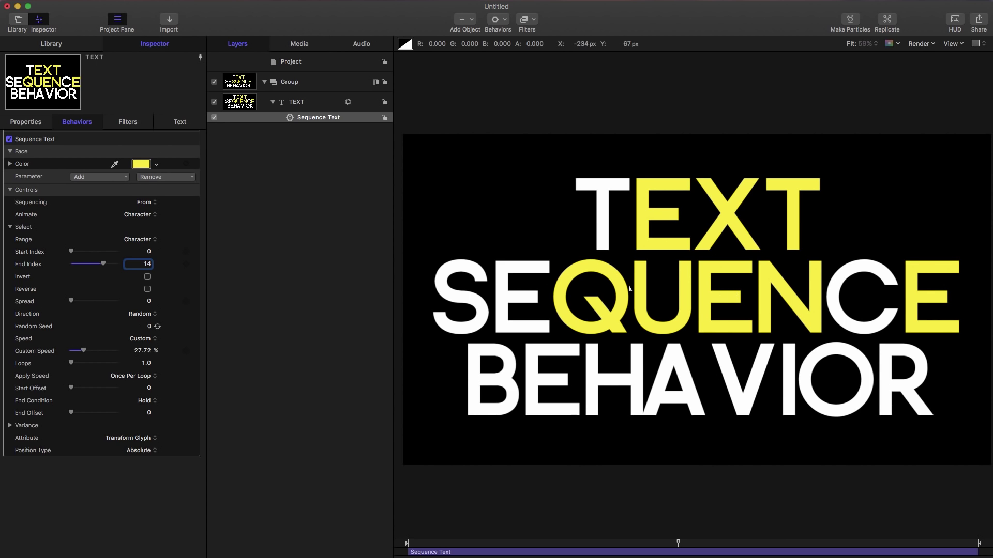
pyautogui.press('Up')
pyautogui.moveTo(109, 263)
pyautogui.press('Up')
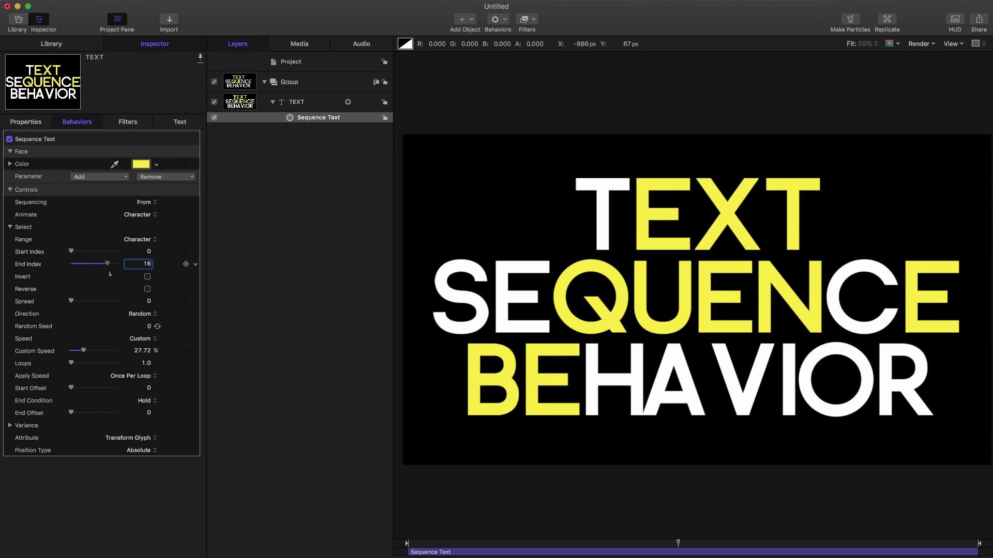
pyautogui.press('Up')
pyautogui.moveTo(83, 351); pyautogui.dragTo(90, 351)
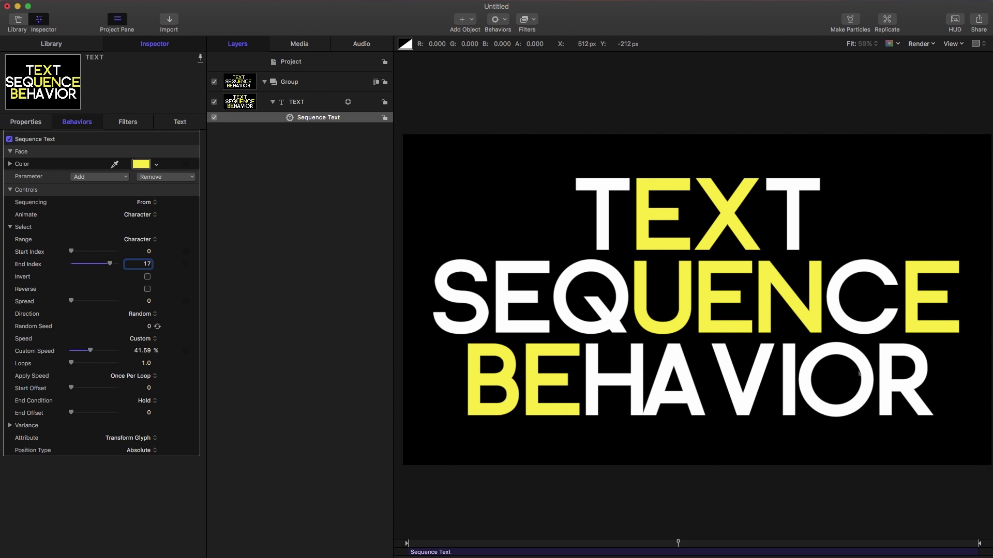
# - Remove the Face Color parameter from the Sequence Text behaviour
pyautogui.click(109, 177)
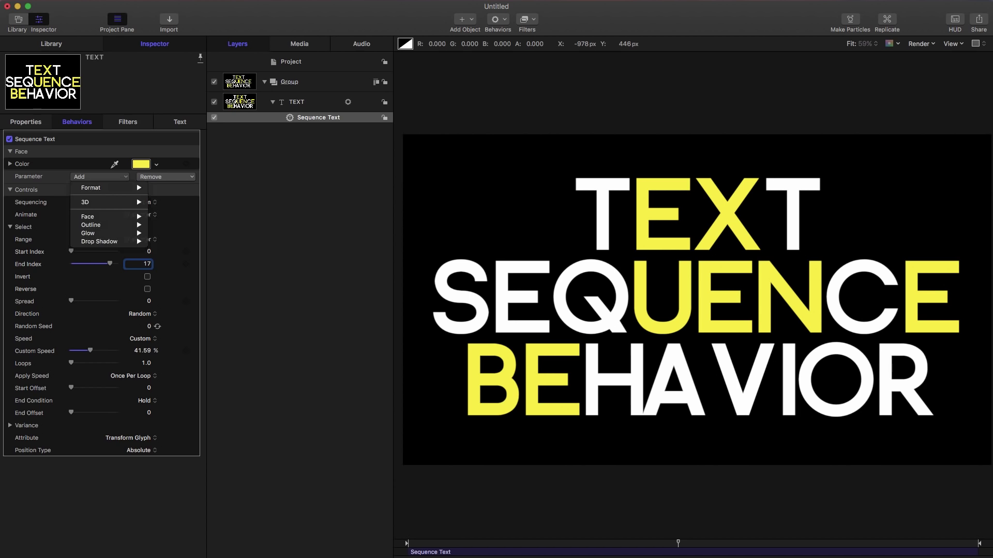
pyautogui.click(166, 176)
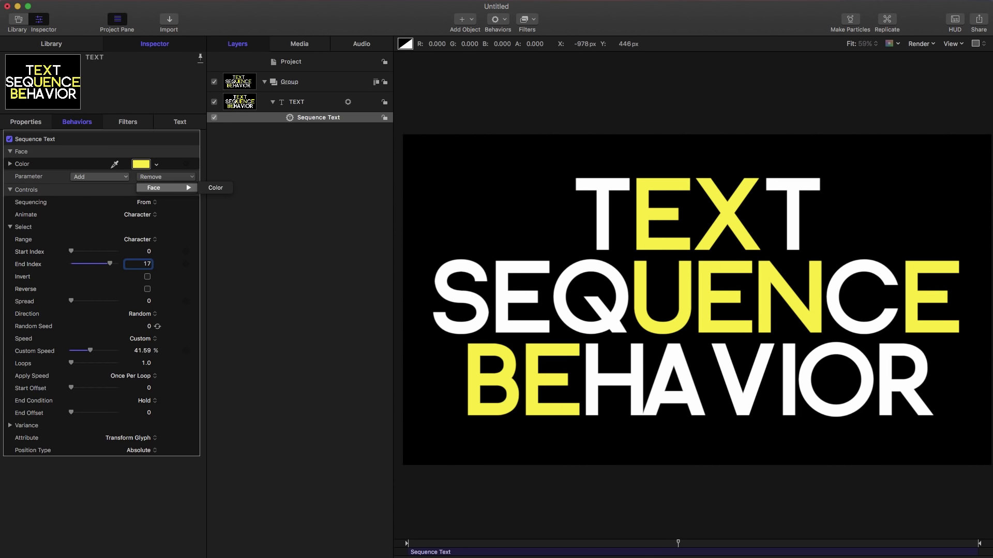
pyautogui.click(216, 188)
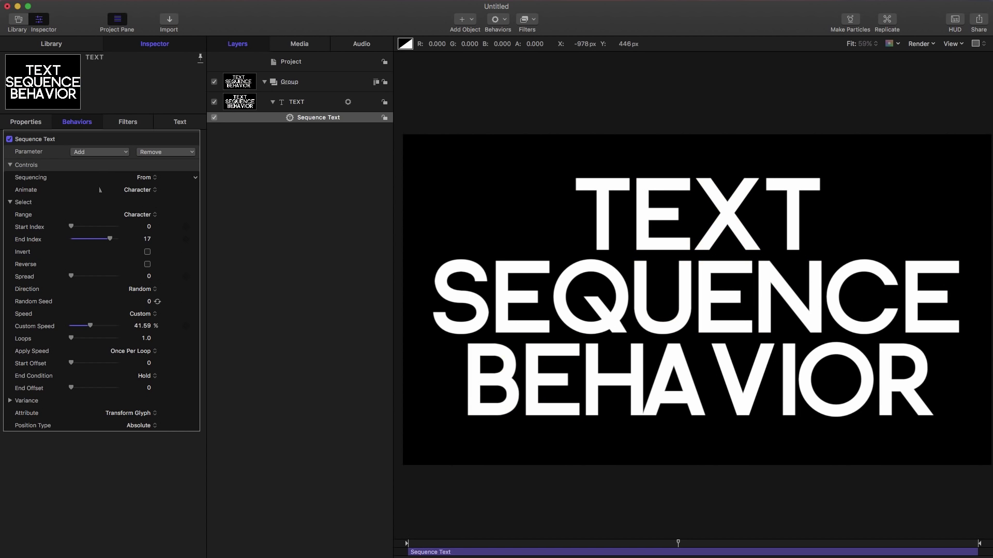
# - Add a Position offset of X -22.3, Y 26.9, with End Index 26 and speed 52.6%
pyautogui.click(98, 154)
pyautogui.moveTo(101, 163)
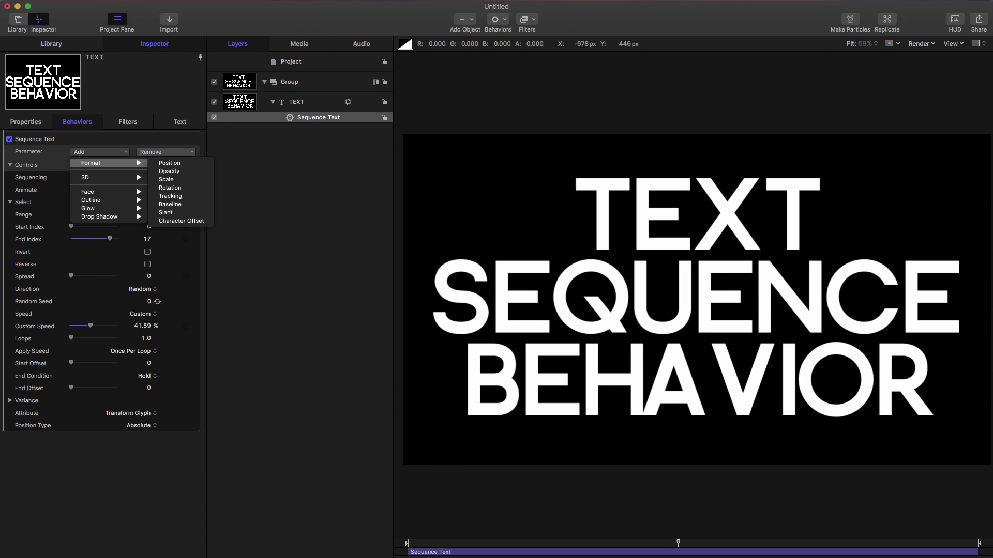
pyautogui.click(170, 163)
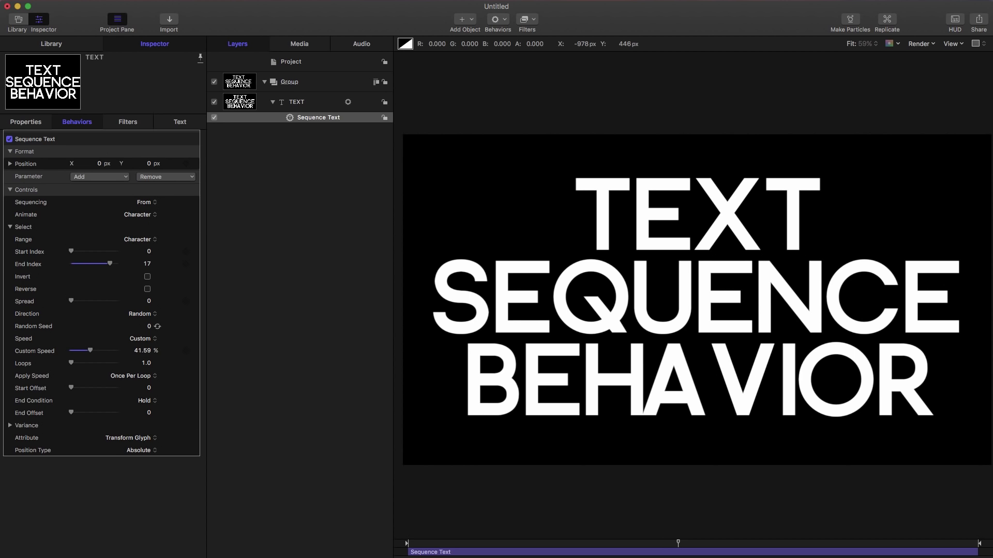
pyautogui.moveTo(148, 163)
pyautogui.mouseDown()
pyautogui.moveTo(97, 163)
pyautogui.moveTo(144, 164)
pyautogui.mouseUp()
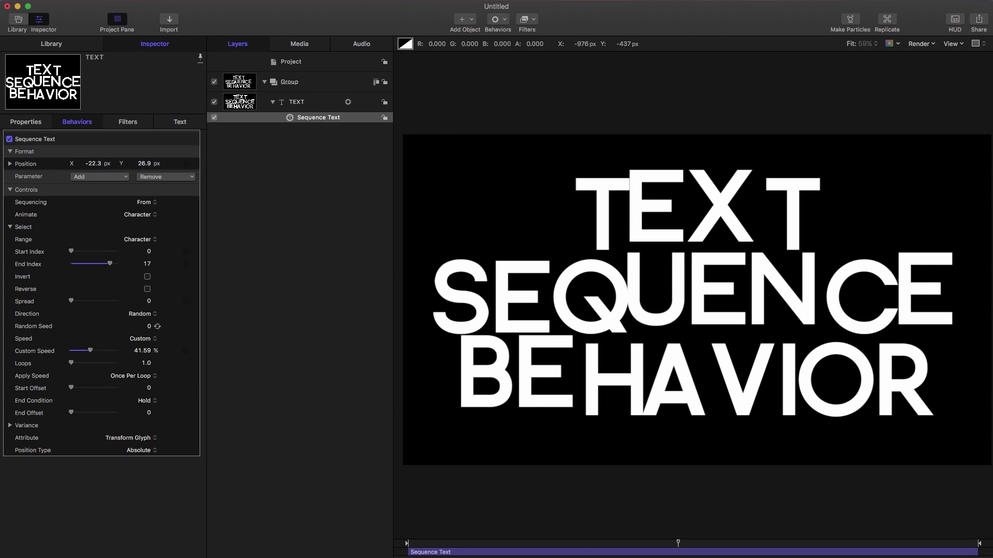
pyautogui.moveTo(95, 357); pyautogui.dragTo(102, 356)
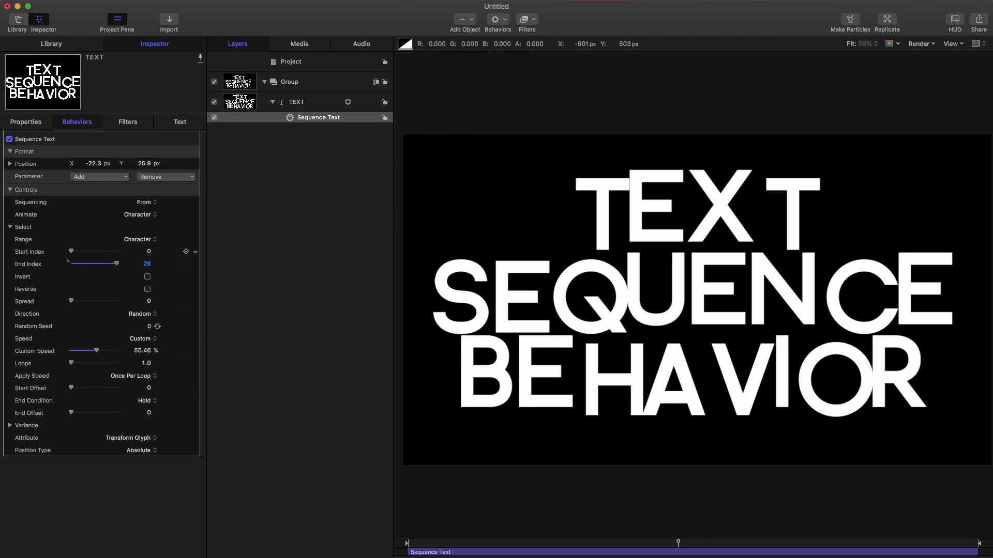
pyautogui.moveTo(76, 259); pyautogui.dragTo(73, 259)
pyautogui.moveTo(104, 359)
pyautogui.mouseDown()
pyautogui.moveTo(93, 358)
pyautogui.moveTo(102, 360)
pyautogui.mouseUp()
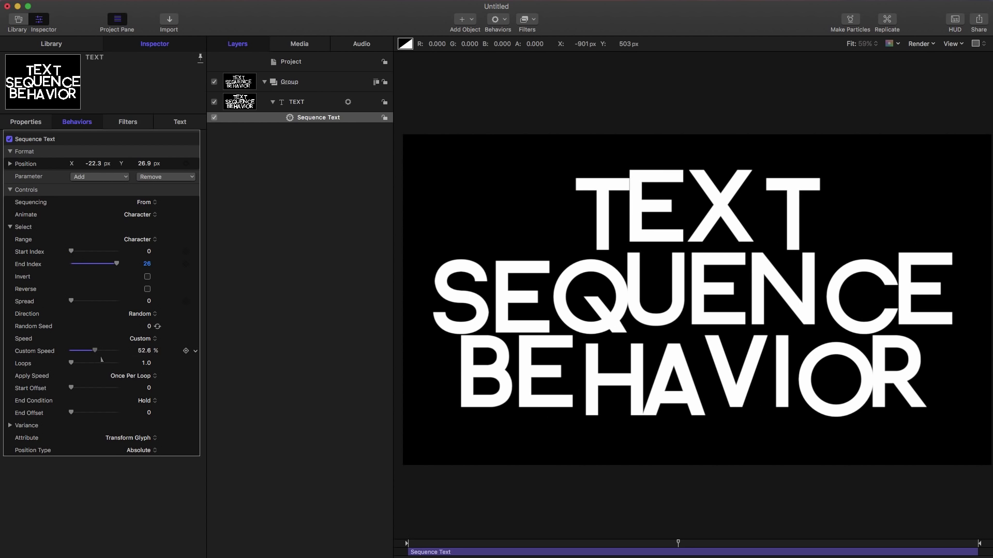
# - Edit the title wording in the Text tab's text field, trying U then adding ING
pyautogui.click(184, 124)
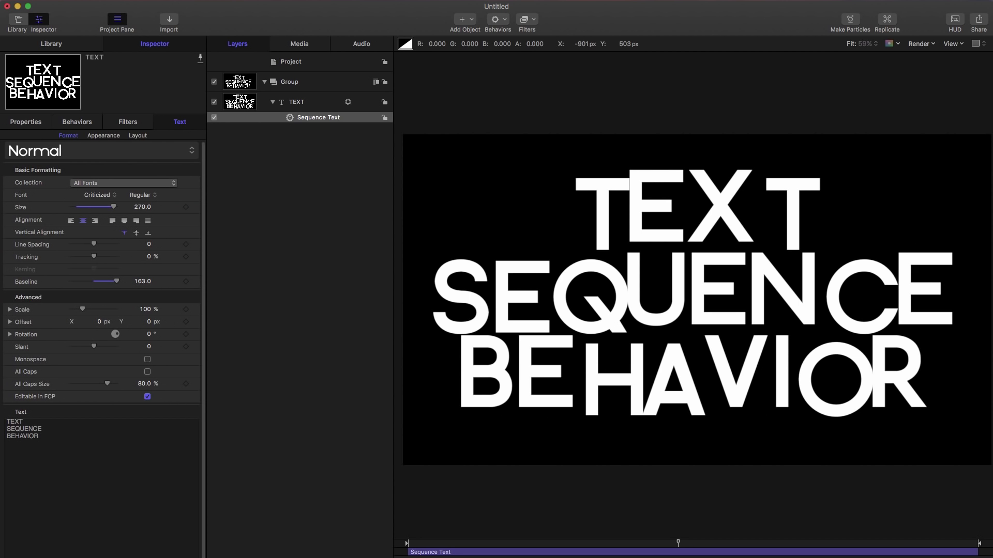
pyautogui.click(34, 436)
pyautogui.write('U')
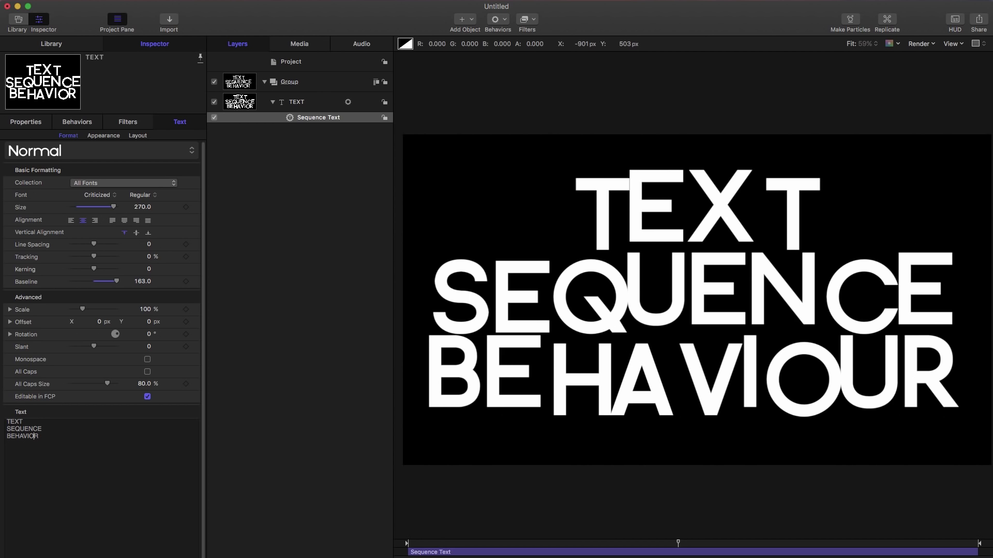
pyautogui.press('BackSpace')
pyautogui.press('Up')
pyautogui.press('Up')
pyautogui.write('ING')
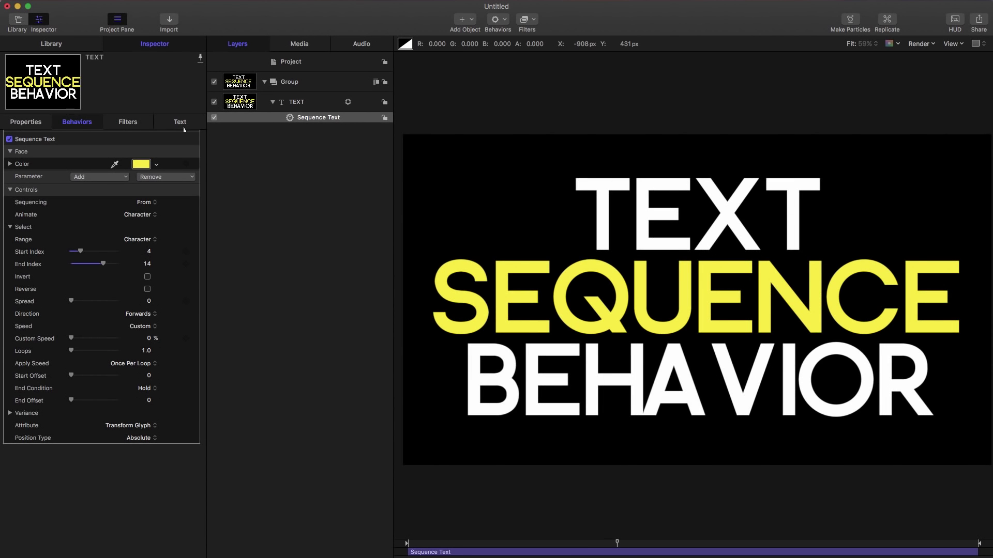
# - Set the title's Appearance face colour to blue (0000FF)
pyautogui.click(180, 122)
pyautogui.click(104, 136)
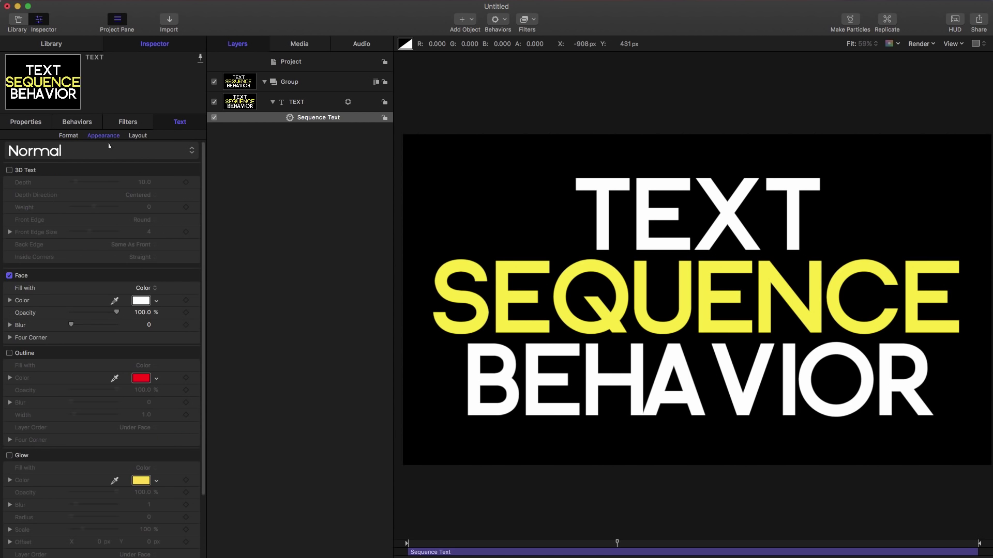
pyautogui.click(141, 301)
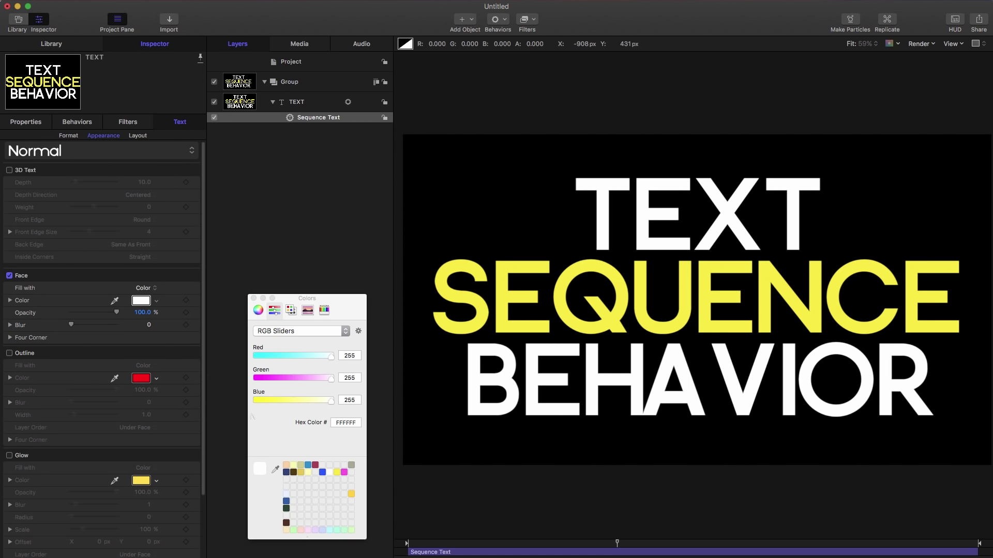
pyautogui.click(349, 378)
pyautogui.write('0')
pyautogui.hotkey('shift', 'Tab')
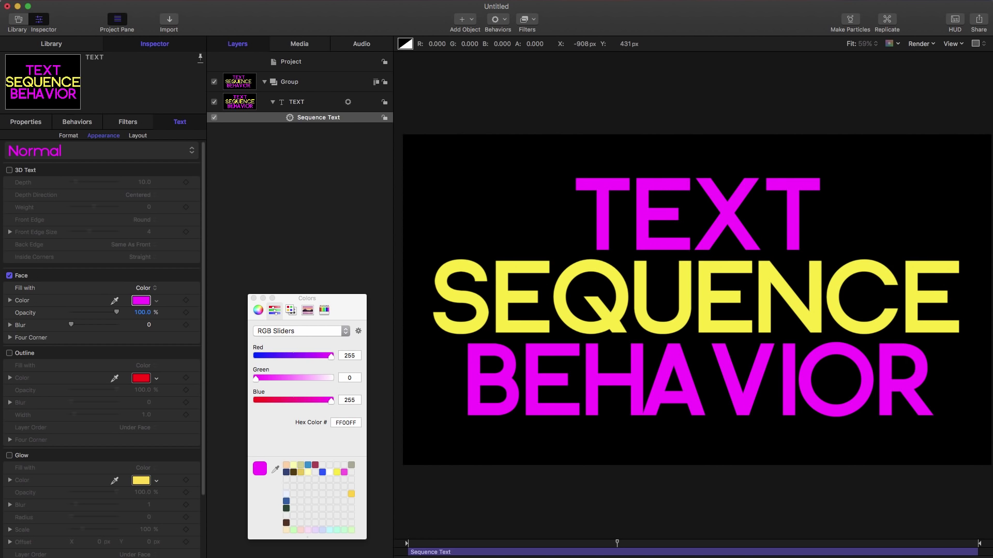
pyautogui.write('0')
pyautogui.press('Return')
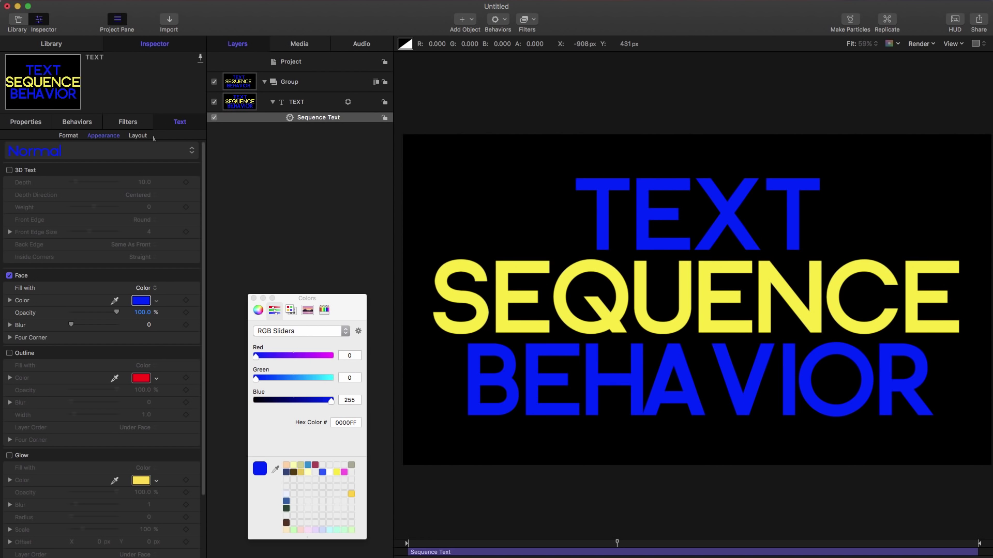
# - Change the Sequence Text face colour from yellow to red
pyautogui.click(78, 122)
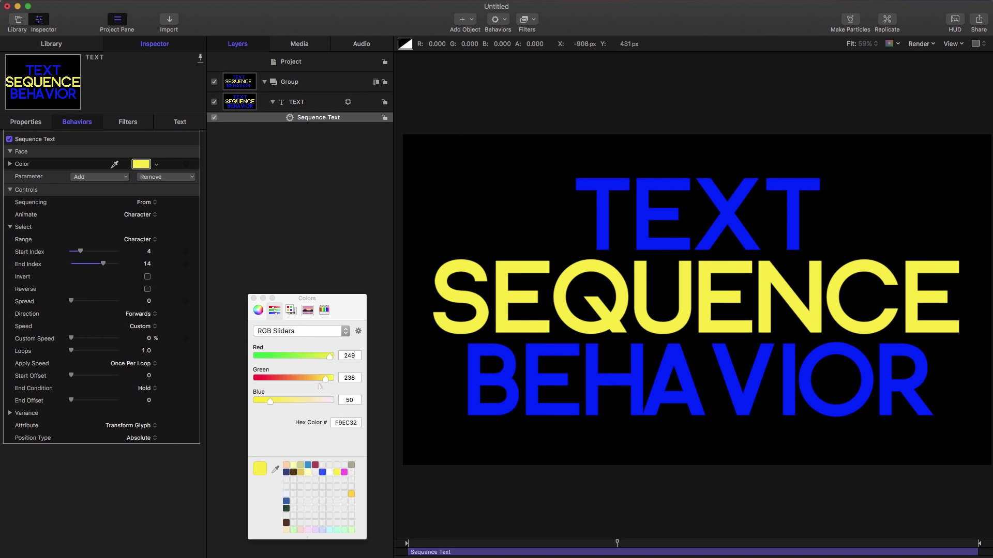
pyautogui.moveTo(325, 379); pyautogui.dragTo(253, 379)
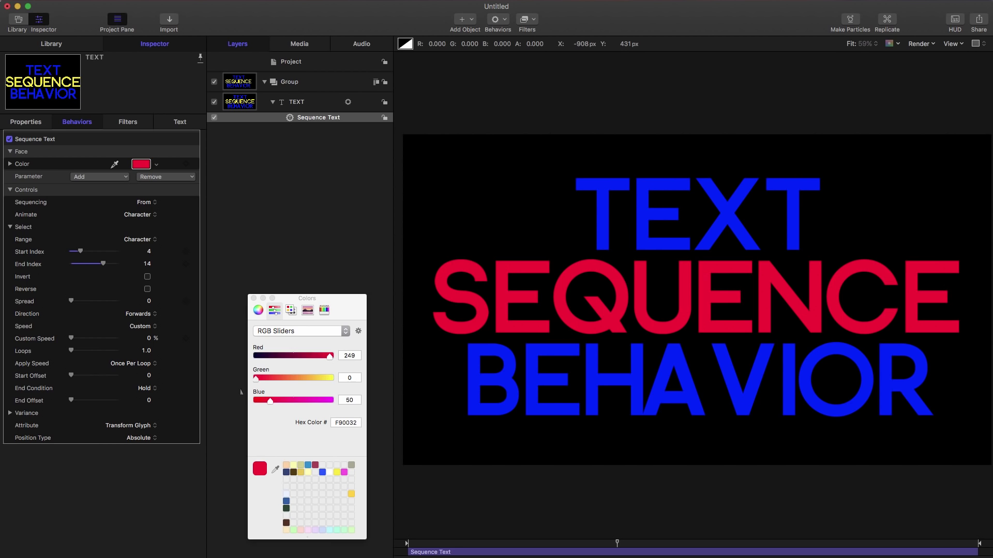
pyautogui.click(253, 298)
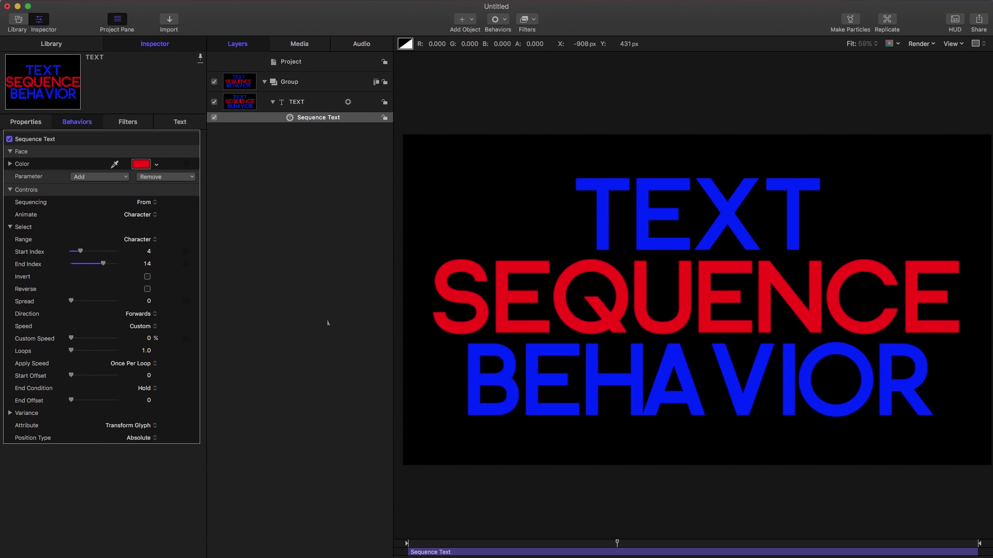
# - Drag Ash Wood and Cherry Wood from Library Content Images into Layers, adding an image mask to each
pyautogui.click(53, 45)
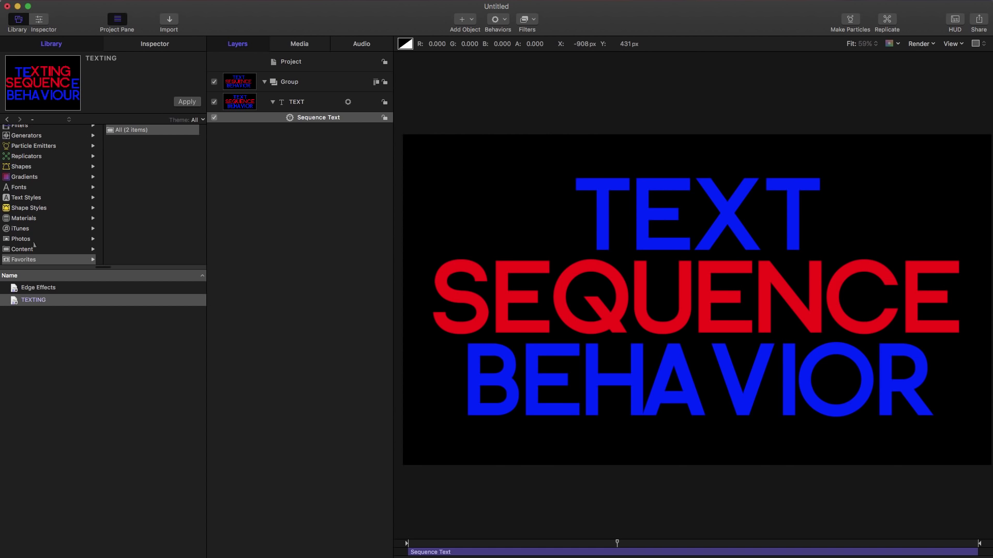
pyautogui.click(23, 249)
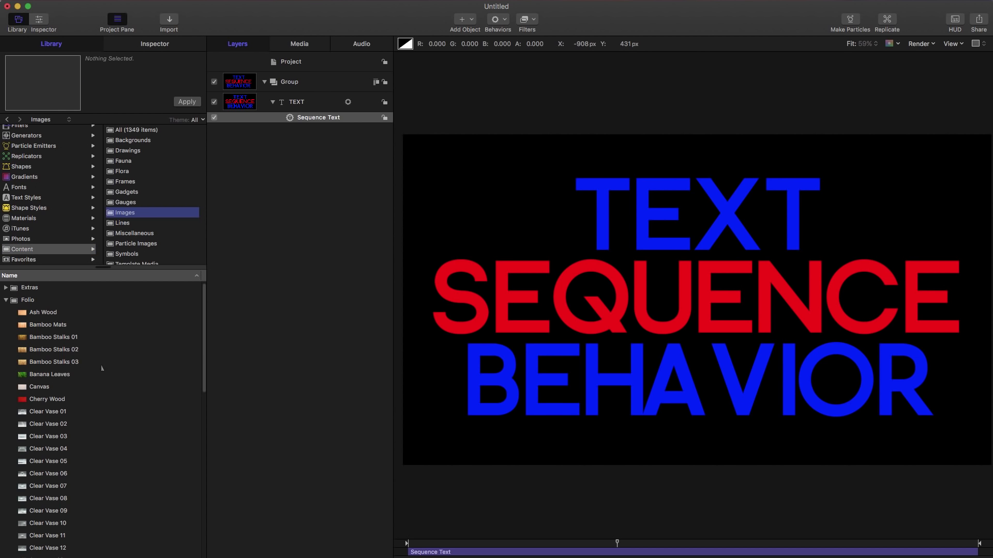
pyautogui.click(31, 313)
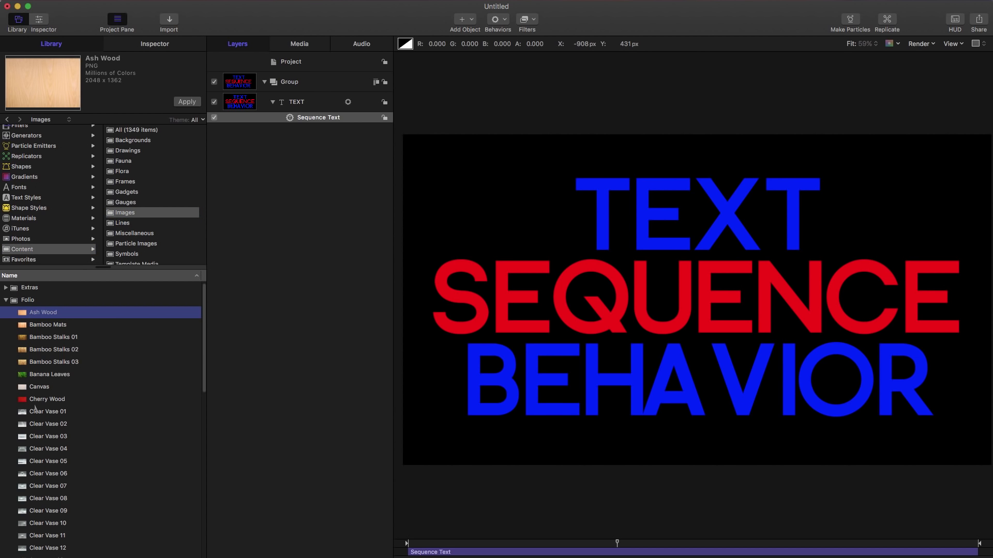
pyautogui.keyDown('super'); pyautogui.click(36, 399); pyautogui.keyUp('super')
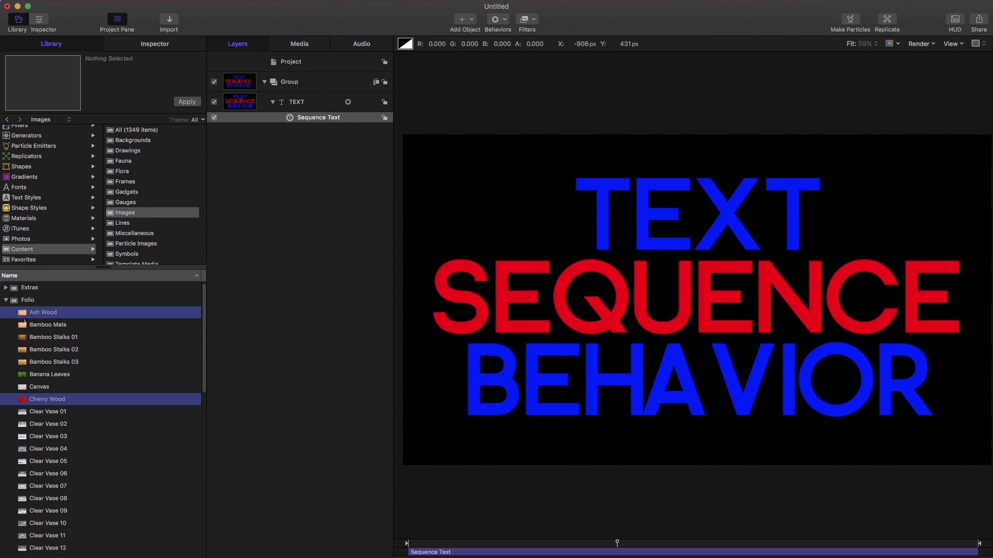
pyautogui.moveTo(24, 320); pyautogui.dragTo(291, 83)
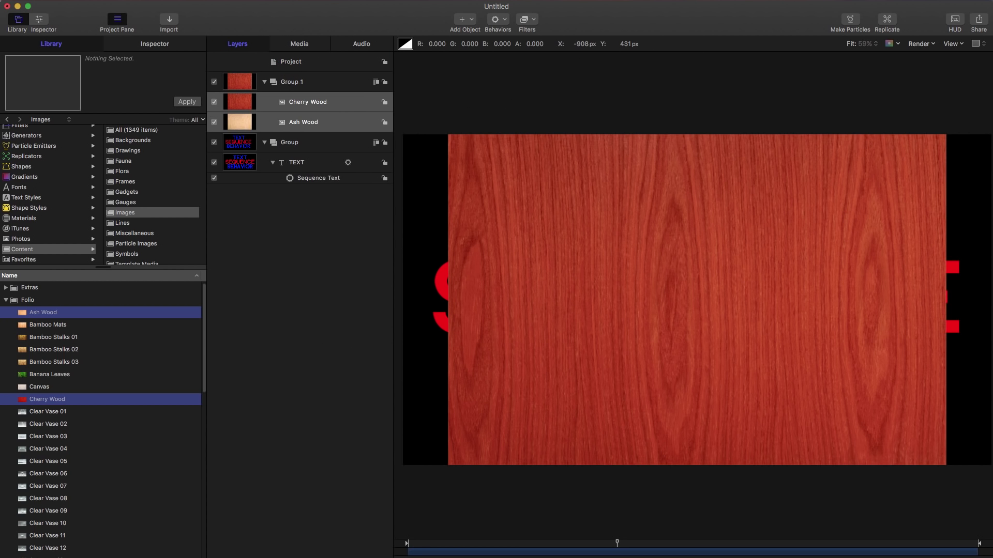
pyautogui.rightClick(236, 101)
pyautogui.click(305, 252)
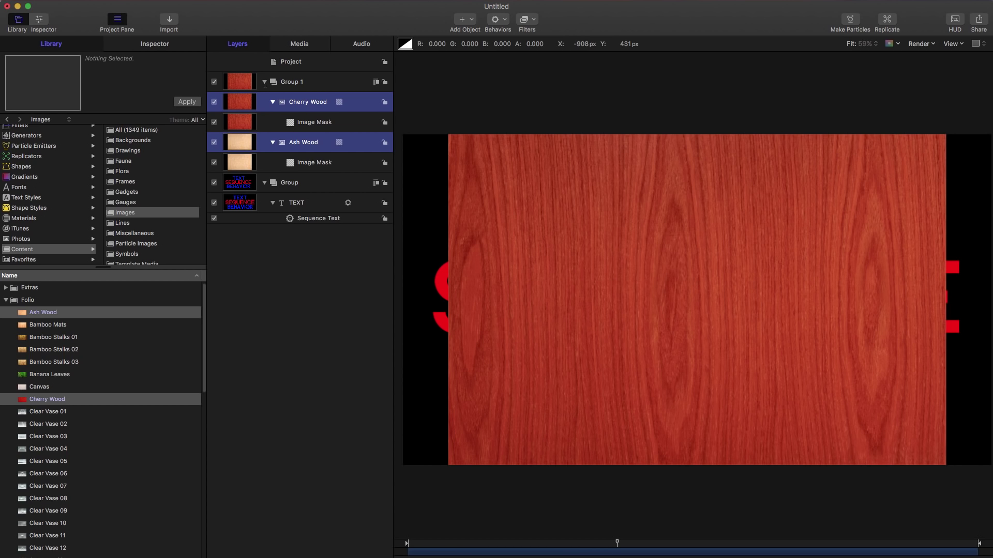
# - Scale Group 1, holding both wood textures, to 122% so they fill the frame
pyautogui.click(257, 83)
pyautogui.click(160, 49)
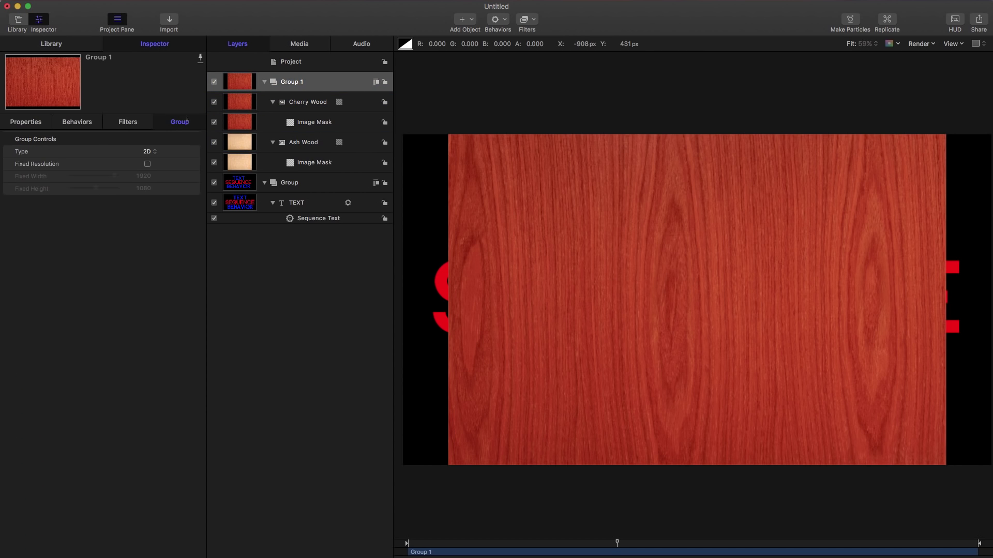
pyautogui.click(26, 122)
pyautogui.moveTo(145, 176); pyautogui.dragTo(145, 176)
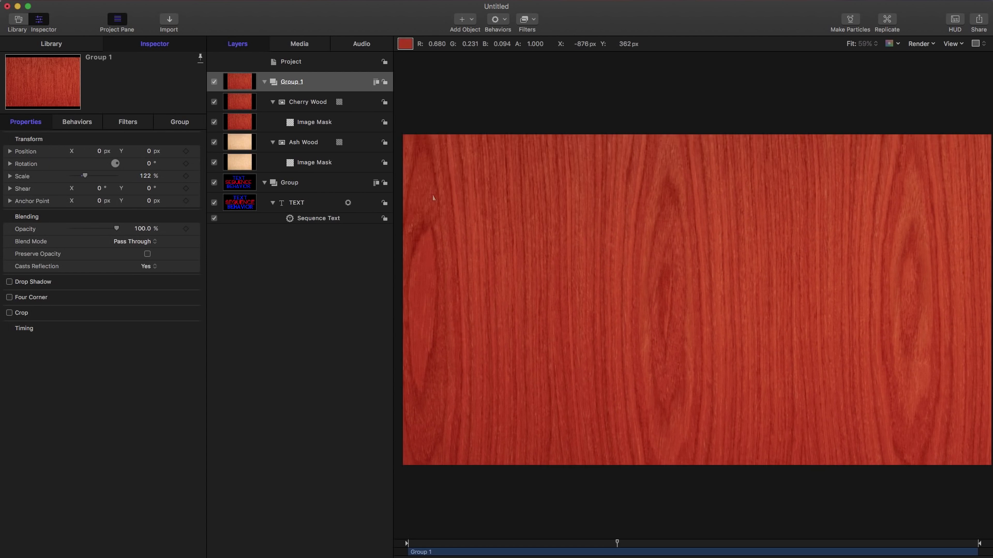
# - Set Cherry Wood's image mask Source Channel to Red and Ash Wood's to Blue
pyautogui.click(237, 117)
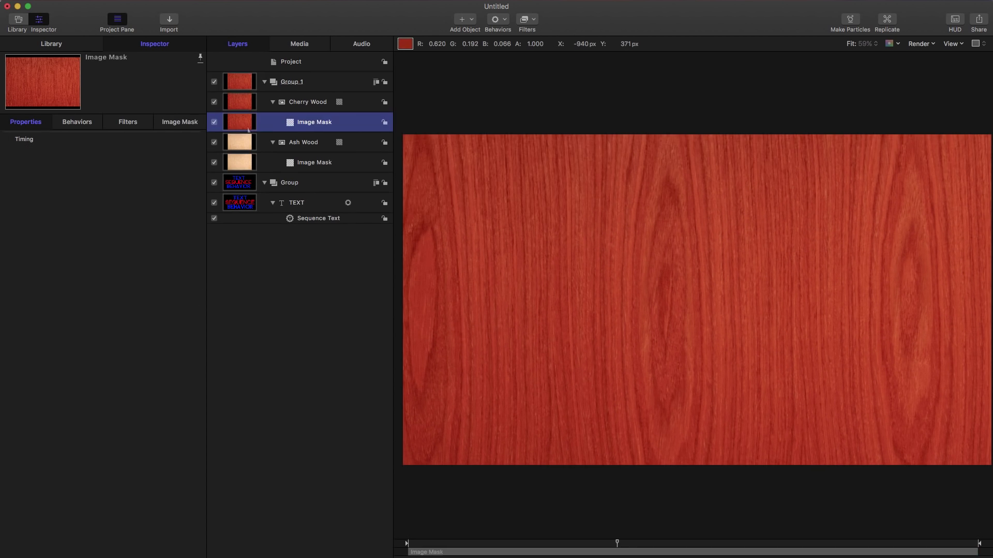
pyautogui.click(179, 122)
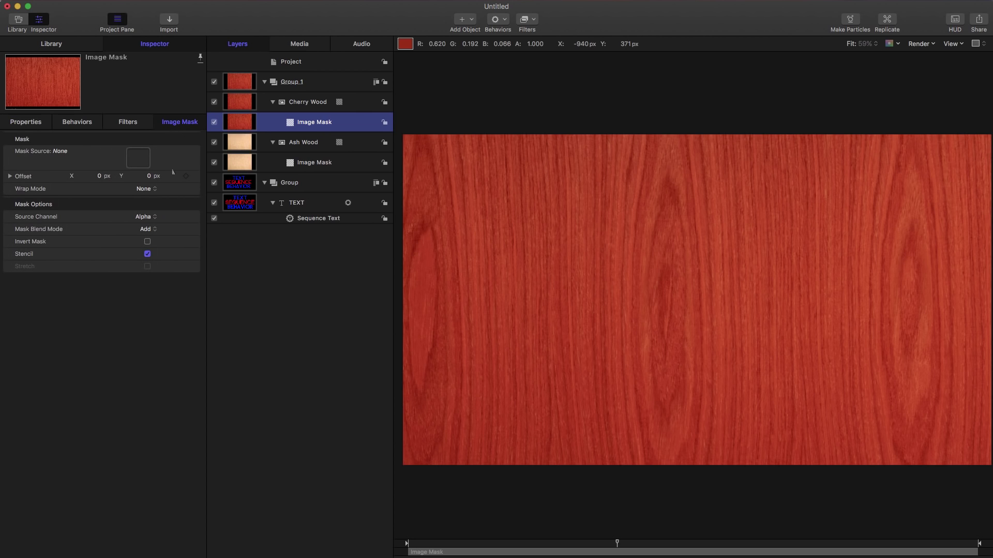
pyautogui.click(147, 217)
pyautogui.click(140, 190)
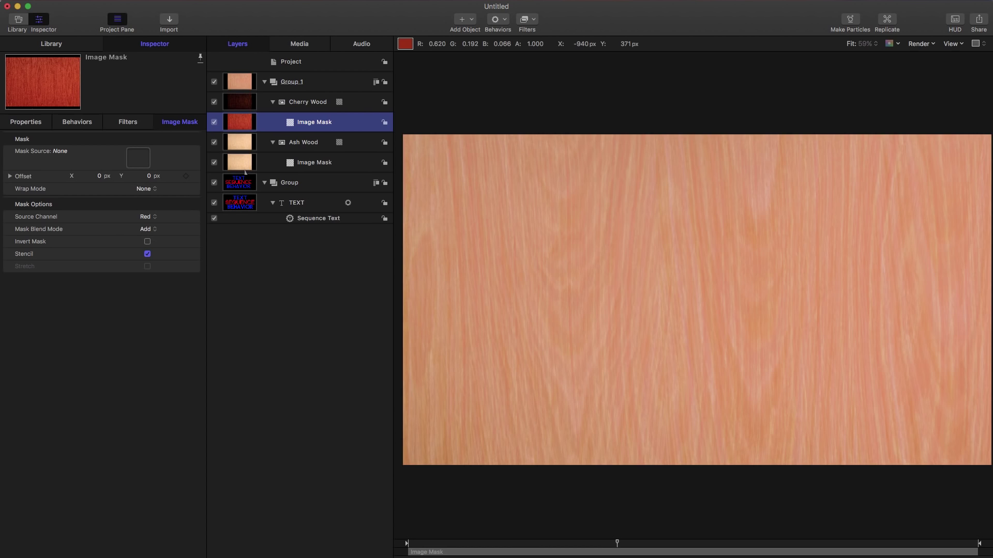
pyautogui.click(245, 172)
pyautogui.click(144, 217)
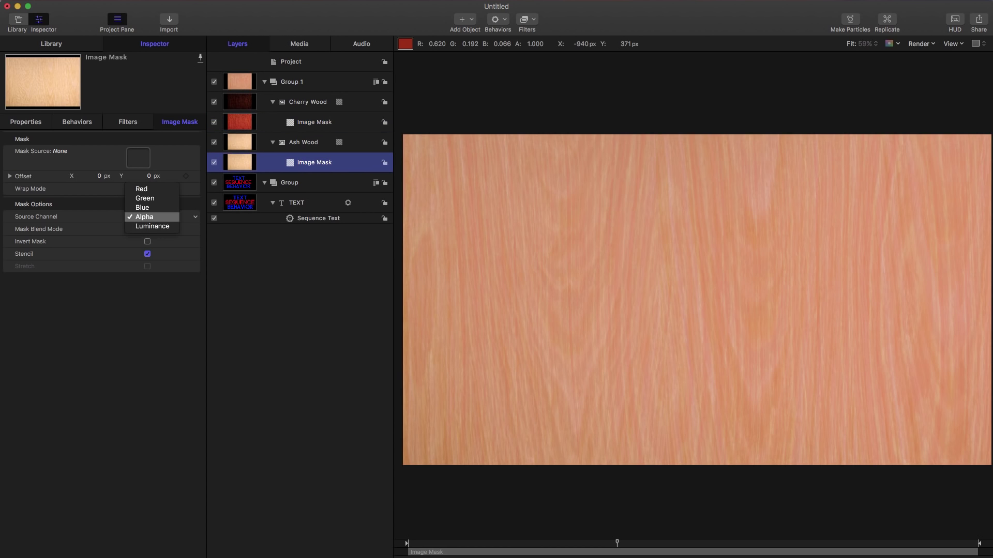
pyautogui.click(142, 207)
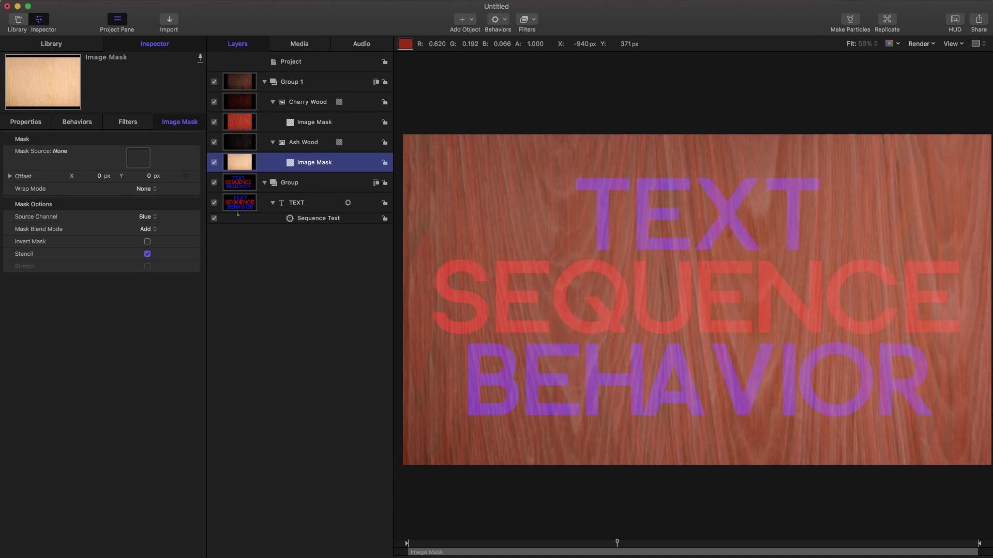
# - Drop the TEXT layer into the Mask Source wells of the Ash Wood and Cherry Wood image masks
pyautogui.moveTo(250, 214); pyautogui.dragTo(135, 162)
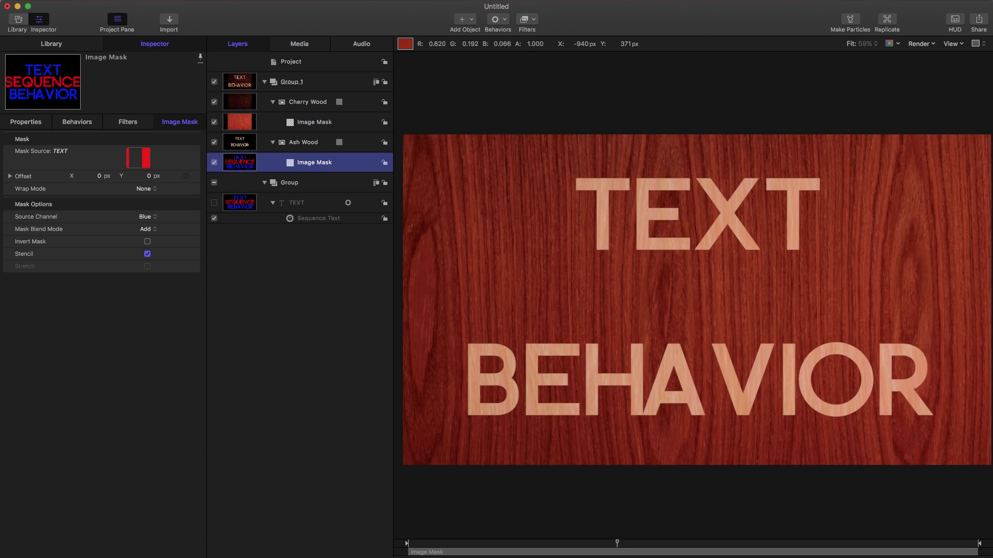
pyautogui.click(246, 130)
pyautogui.moveTo(242, 163); pyautogui.dragTo(140, 166)
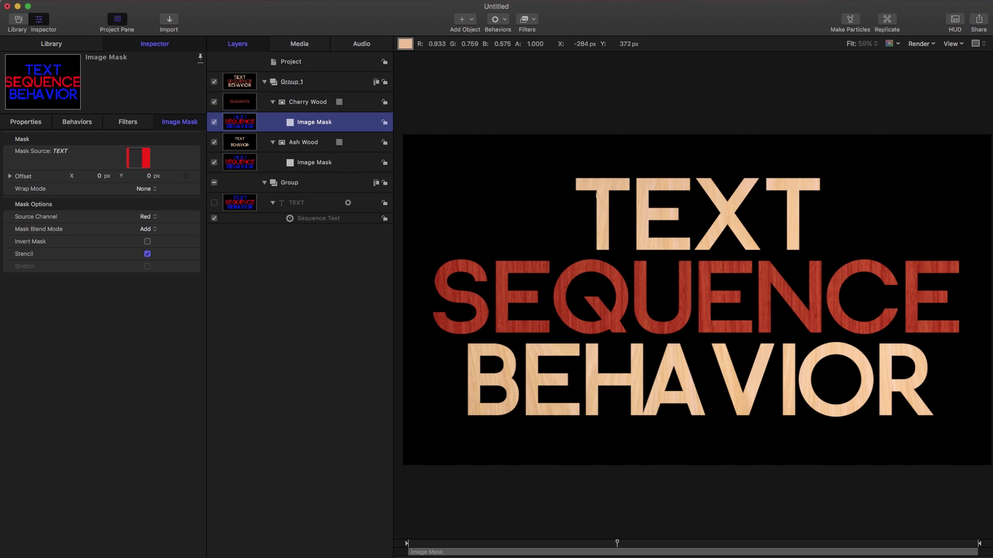
# - In Sequence Text, move Start Index to the second character, set Direction to Random, and raise Custom Speed to about 34%
pyautogui.click(289, 217)
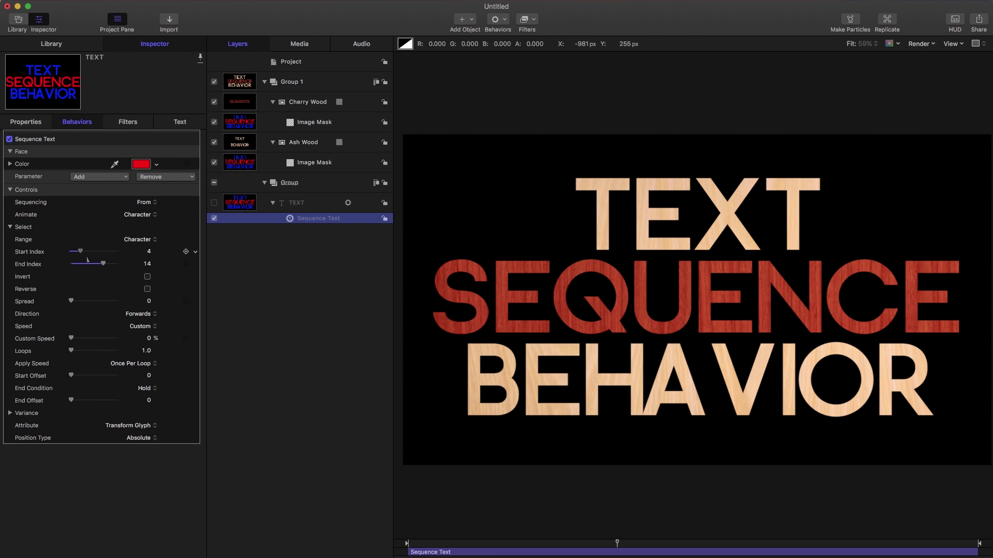
pyautogui.moveTo(80, 251); pyautogui.dragTo(103, 273)
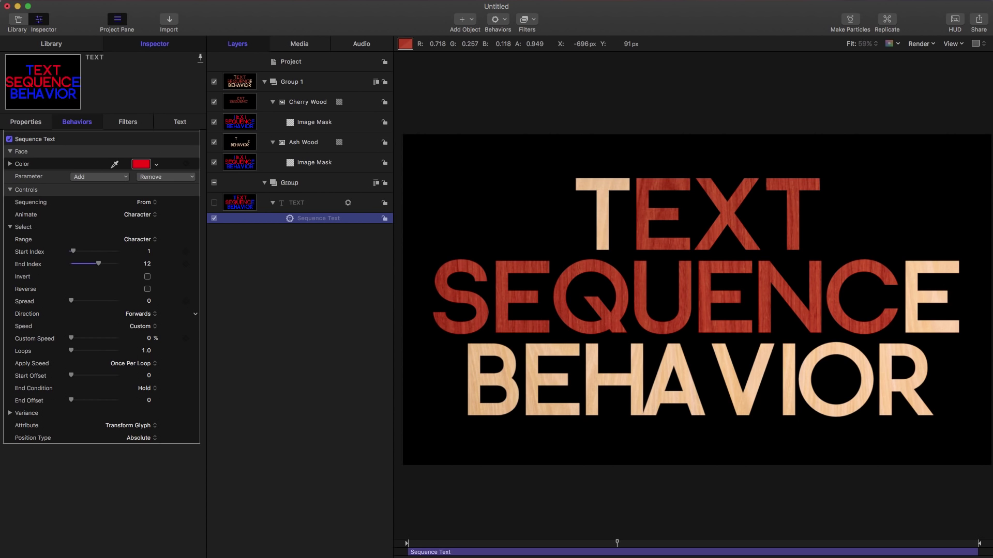
pyautogui.click(141, 314)
pyautogui.click(147, 353)
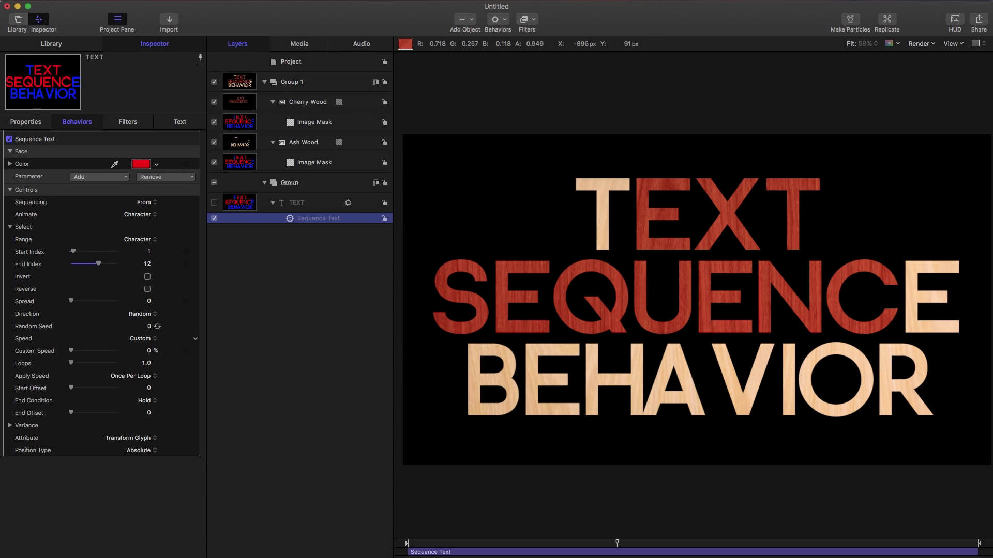
pyautogui.moveTo(73, 251); pyautogui.dragTo(101, 272)
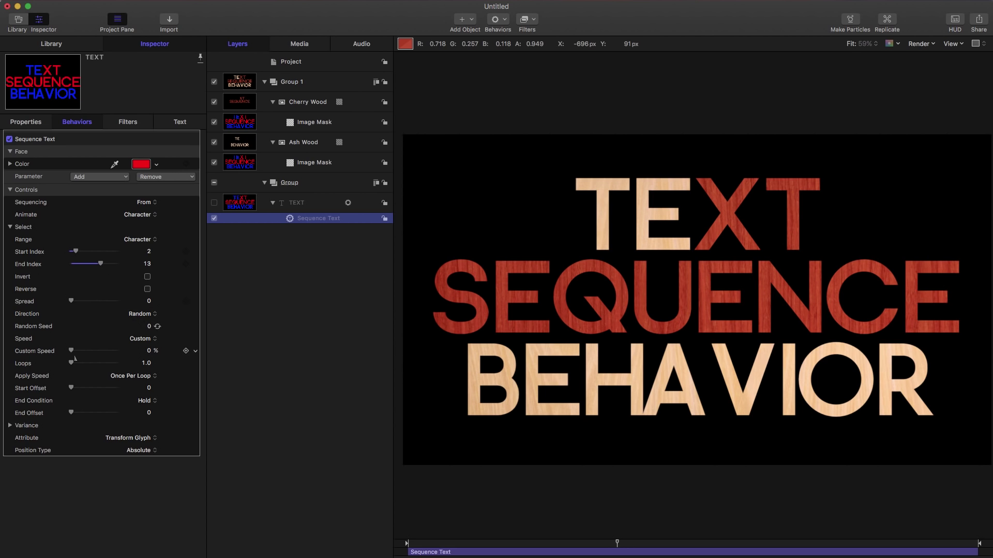
pyautogui.moveTo(75, 358); pyautogui.dragTo(90, 359)
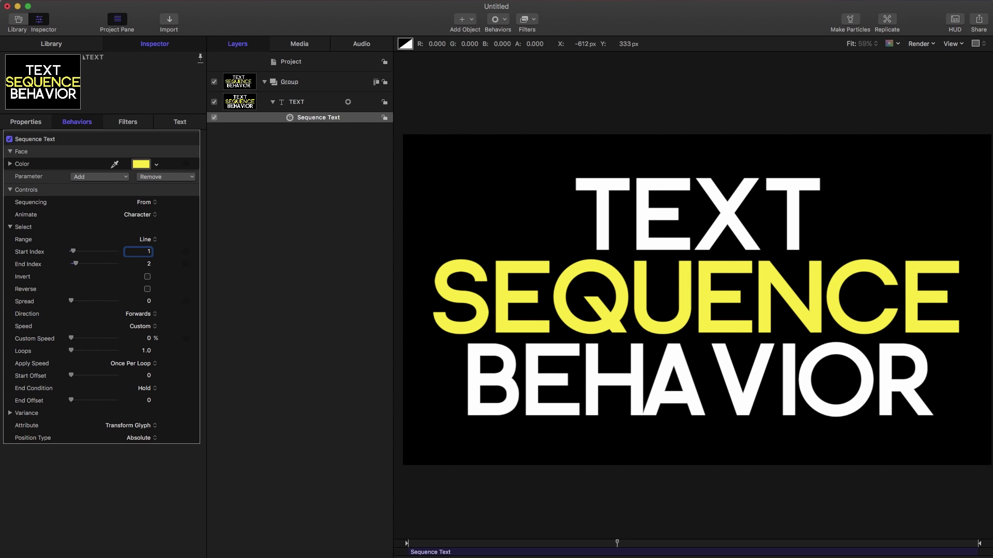
# - Save the TEXT layer into the Library's Favorites collection
pyautogui.click(52, 43)
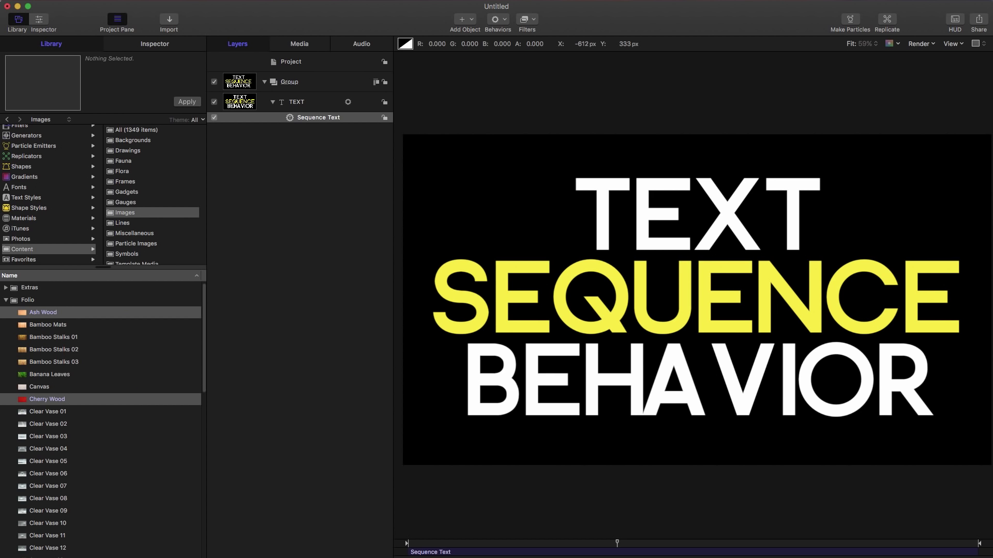
pyautogui.click(28, 260)
pyautogui.click(243, 107)
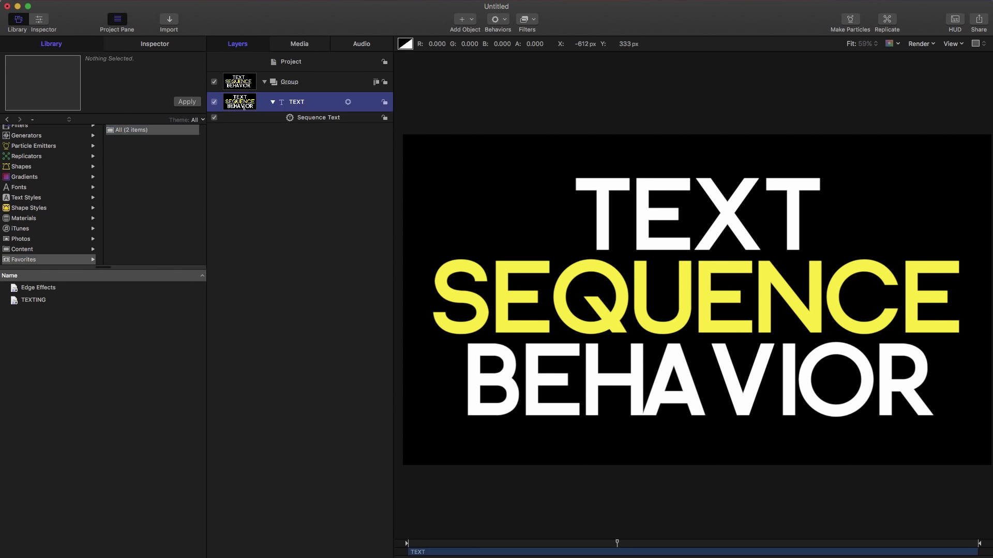
pyautogui.moveTo(244, 107); pyautogui.dragTo(86, 369)
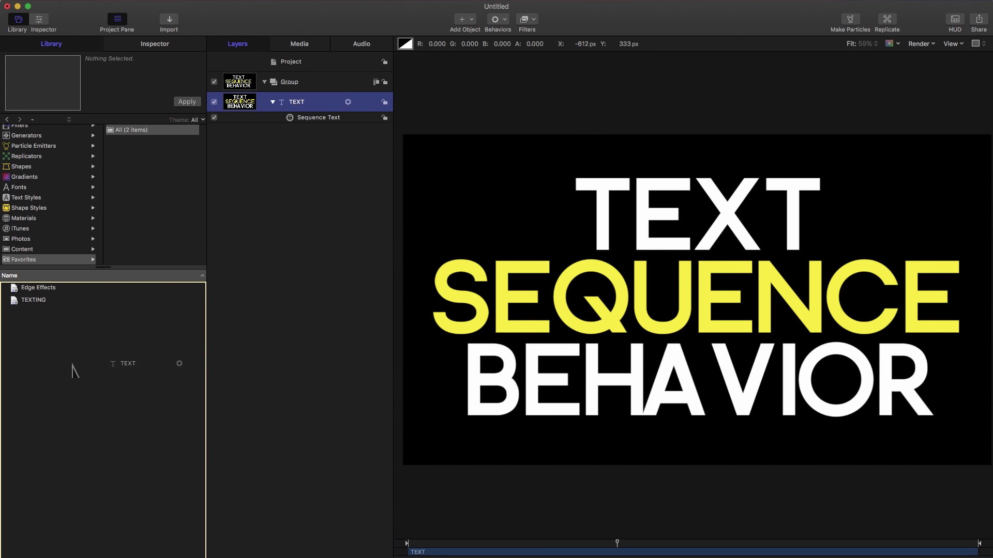
pyautogui.moveTo(85, 371); pyautogui.dragTo(71, 370)
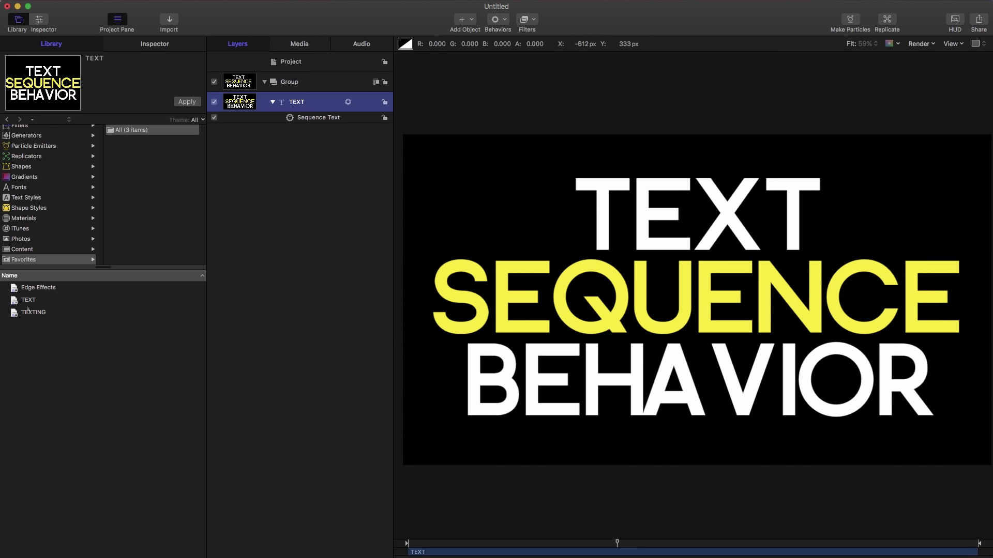
# - Rename the new favorite to '3 Line Color' and hide the original group
pyautogui.click(26, 300)
pyautogui.rightClick(24, 299)
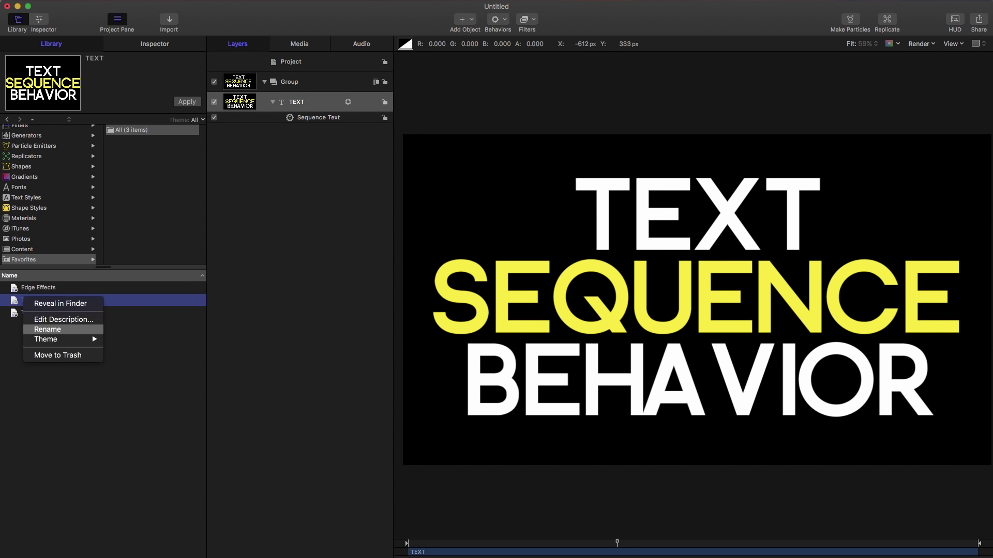
pyautogui.click(47, 329)
pyautogui.write('3 Line Color')
pyautogui.press('Return')
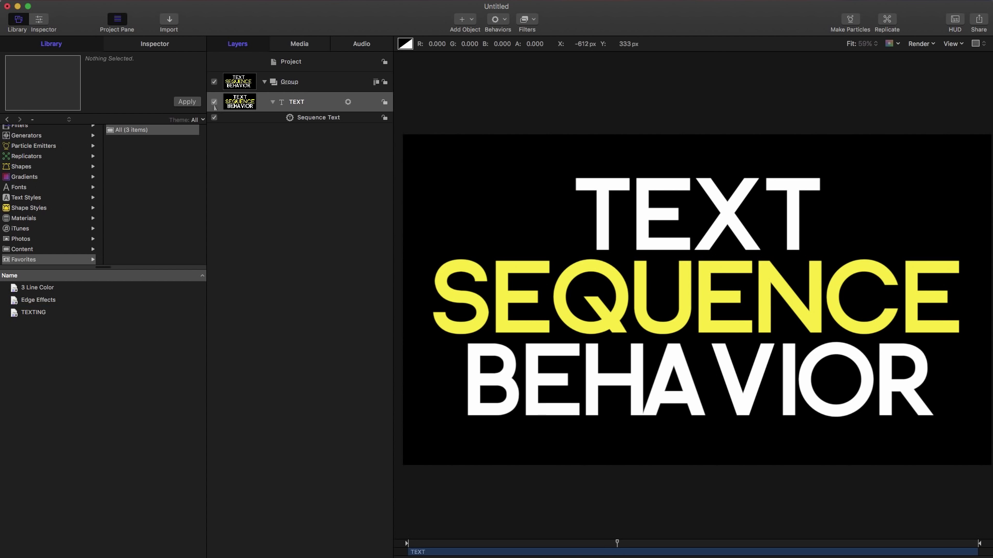
pyautogui.click(215, 106)
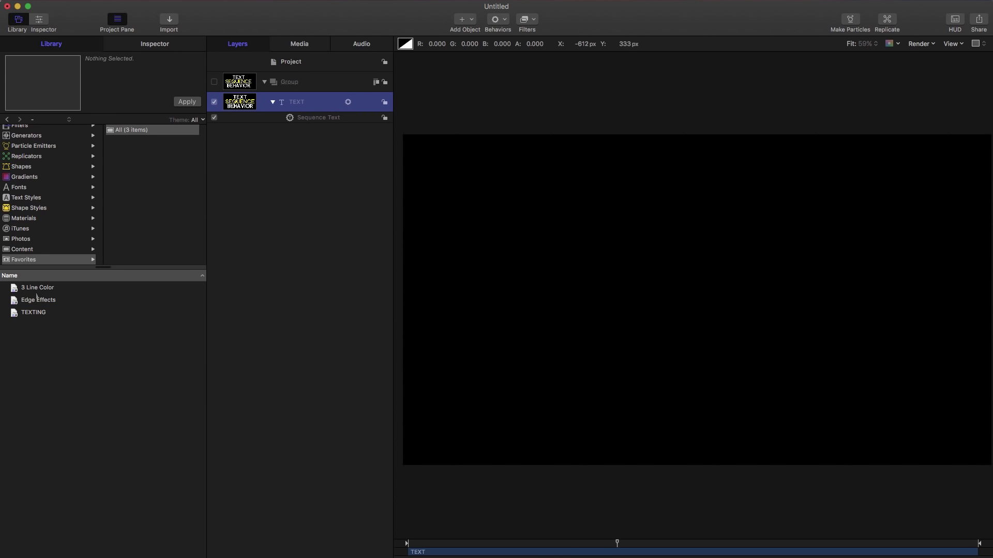
# - Add the 3 Line Color favorite to the Layers list and set its TEXT Position Y to 0
pyautogui.click(36, 290)
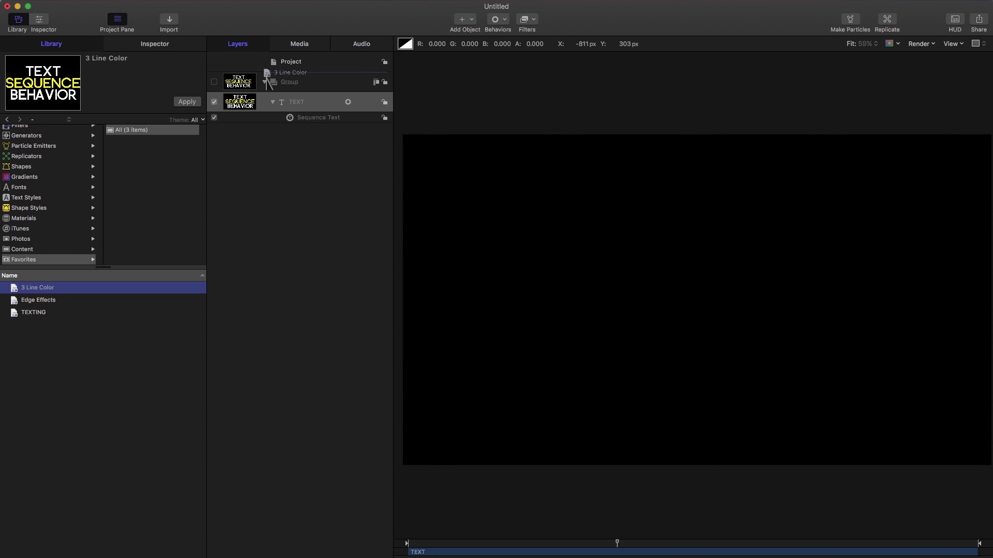
pyautogui.moveTo(401, 113); pyautogui.dragTo(289, 82)
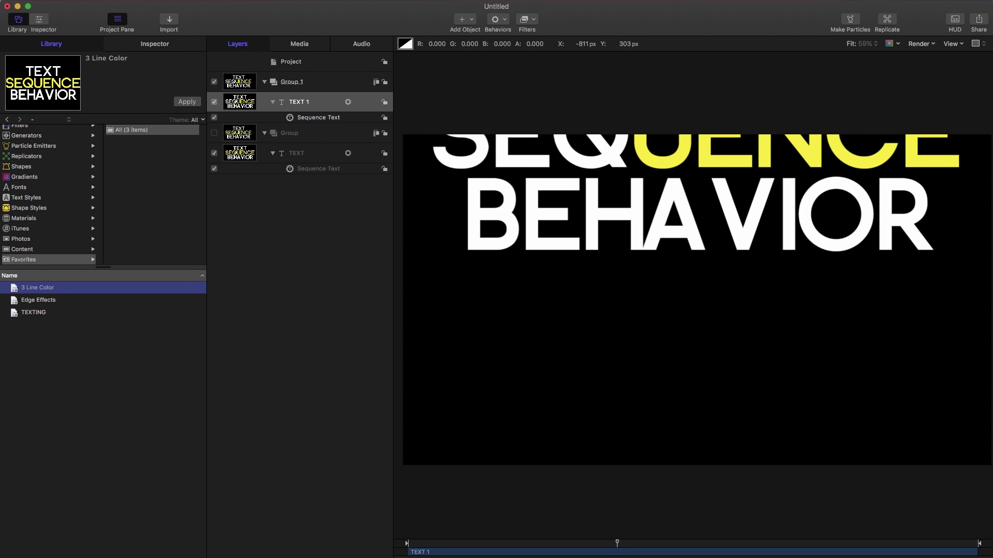
pyautogui.click(39, 19)
pyautogui.click(32, 122)
pyautogui.click(143, 151)
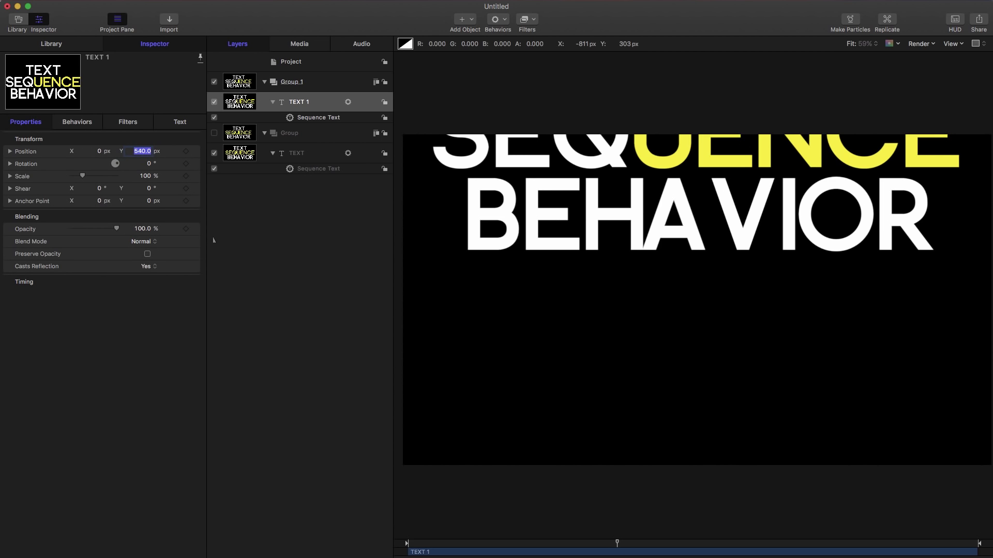
pyautogui.write('0')
pyautogui.press('Return')
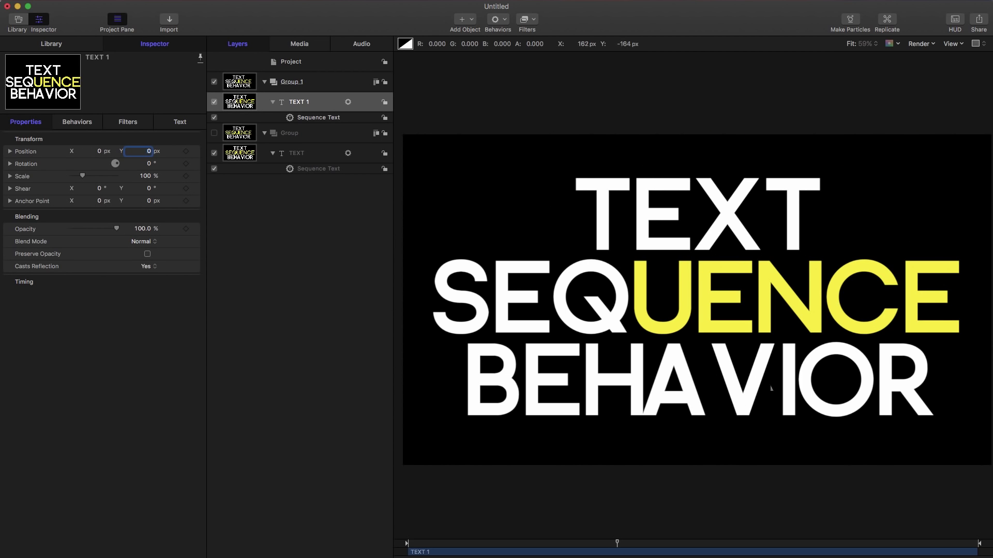
# - Toggle the new and original groups' visibility to compare them, leaving the new Group 1 shown
pyautogui.click(214, 82)
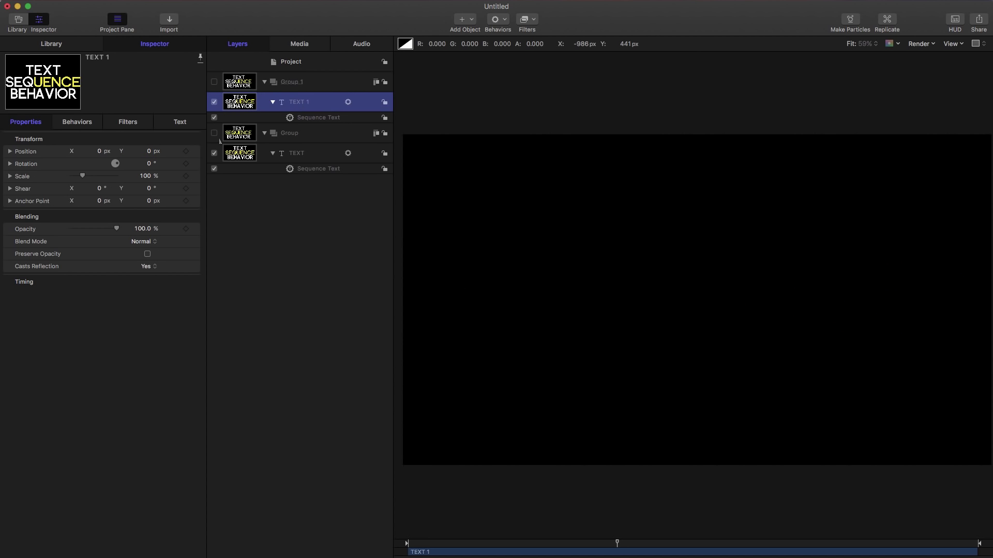
pyautogui.click(214, 133)
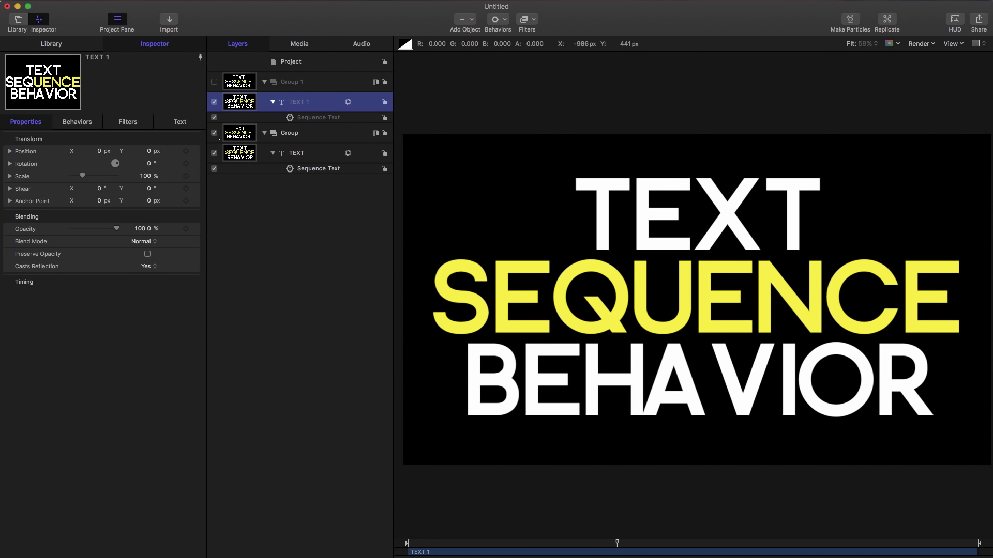
pyautogui.click(214, 133)
pyautogui.click(214, 82)
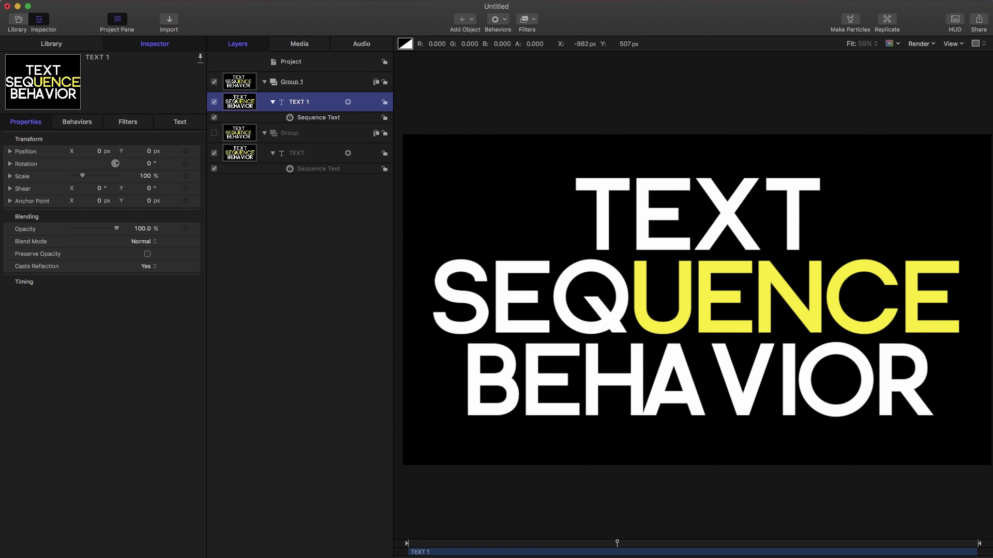
# - Reset the new title's Sequence Text Custom Speed to 0% with Reset Parameter
pyautogui.click(77, 121)
pyautogui.moveTo(35, 276)
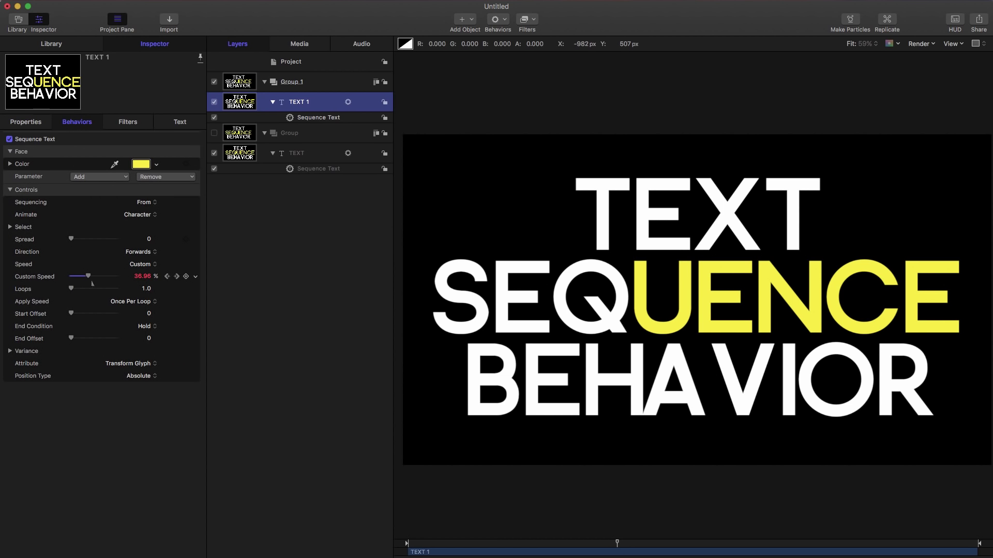
pyautogui.moveTo(143, 277); pyautogui.dragTo(109, 274)
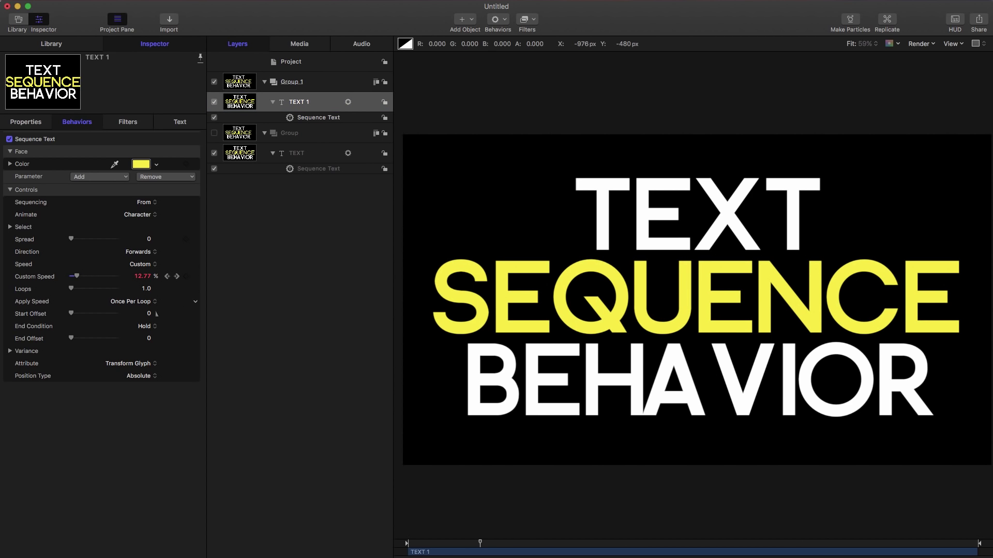
pyautogui.rightClick(38, 276)
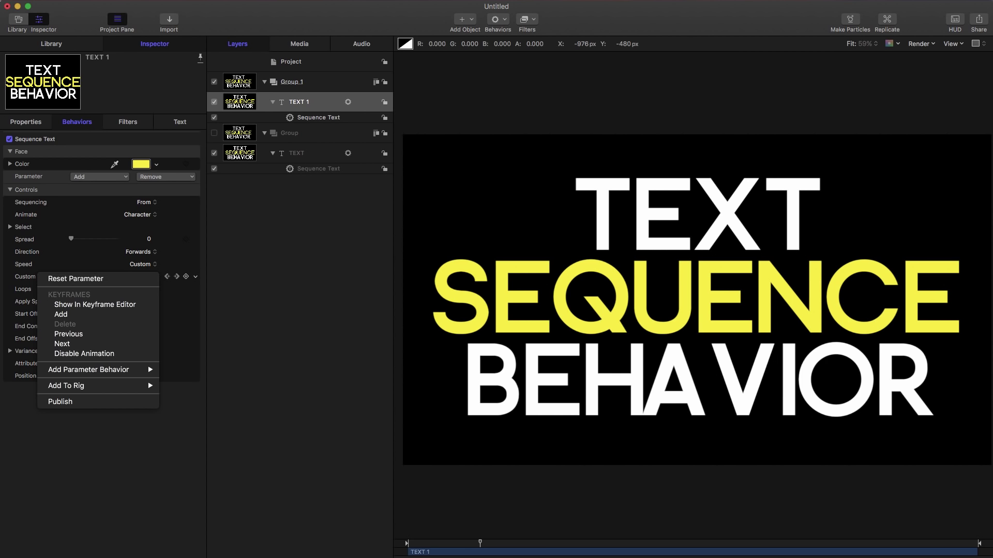
pyautogui.click(59, 279)
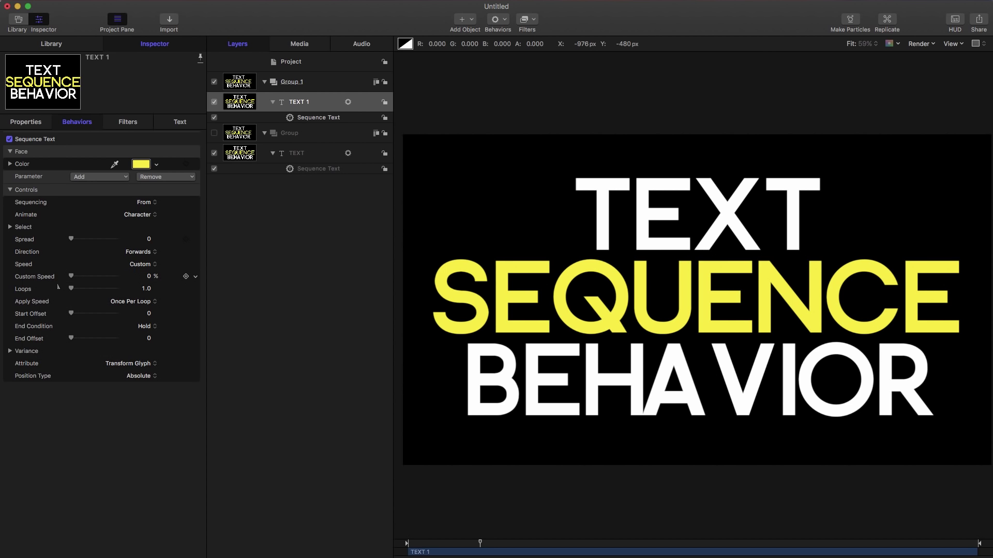